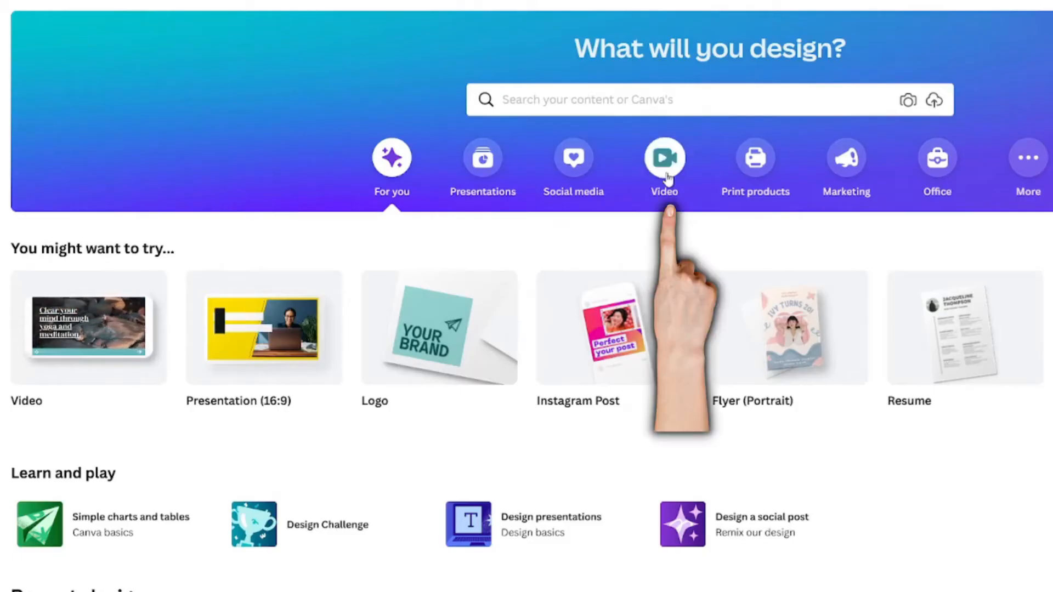
# Create a blank 1920 × 1080 px video and add a rectangle 1,000 px wide and 170 px high.
pyautogui.click(665, 159)
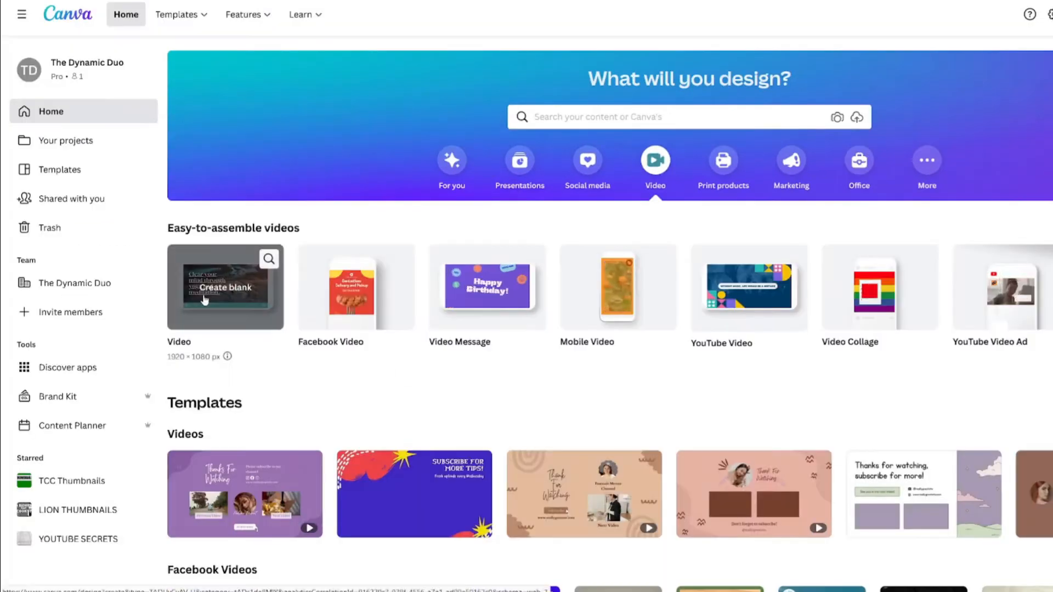
pyautogui.click(223, 314)
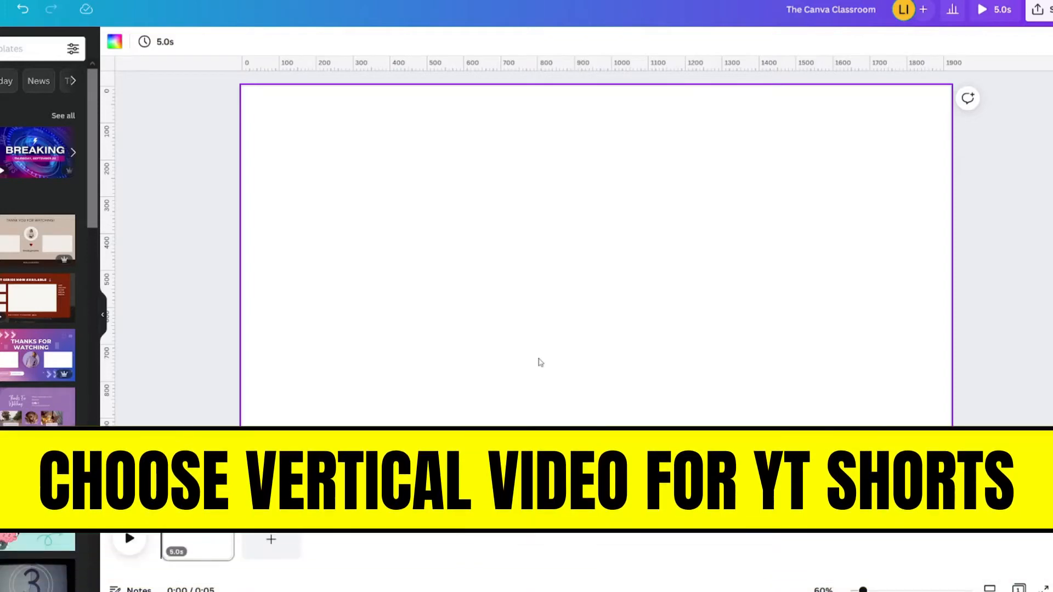
pyautogui.press('r')
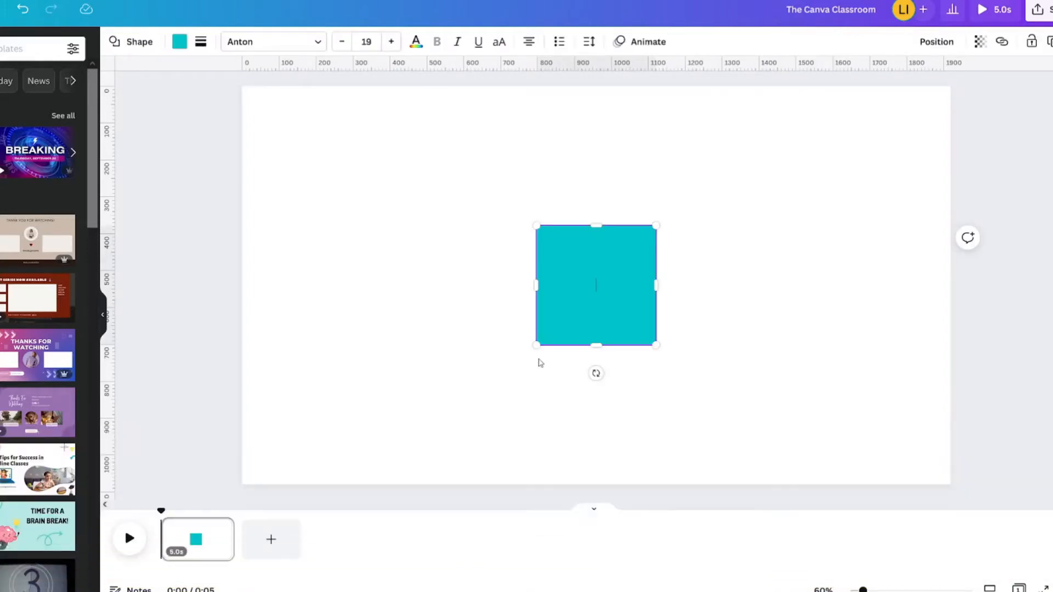
pyautogui.moveTo(536, 285); pyautogui.dragTo(286, 286)
pyautogui.moveTo(487, 225); pyautogui.dragTo(489, 288)
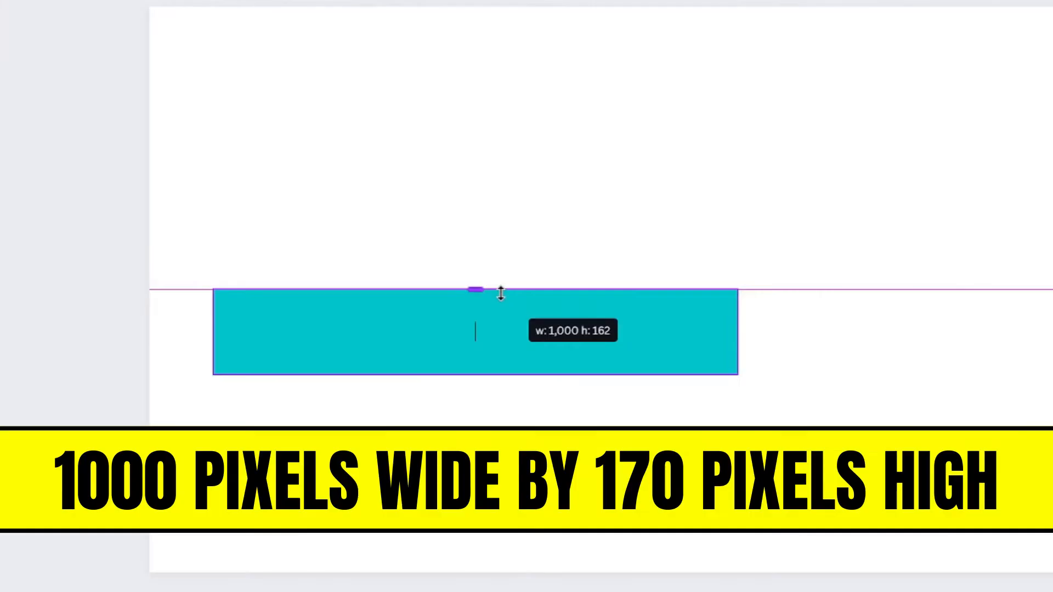
pyautogui.moveTo(492, 374); pyautogui.dragTo(492, 377)
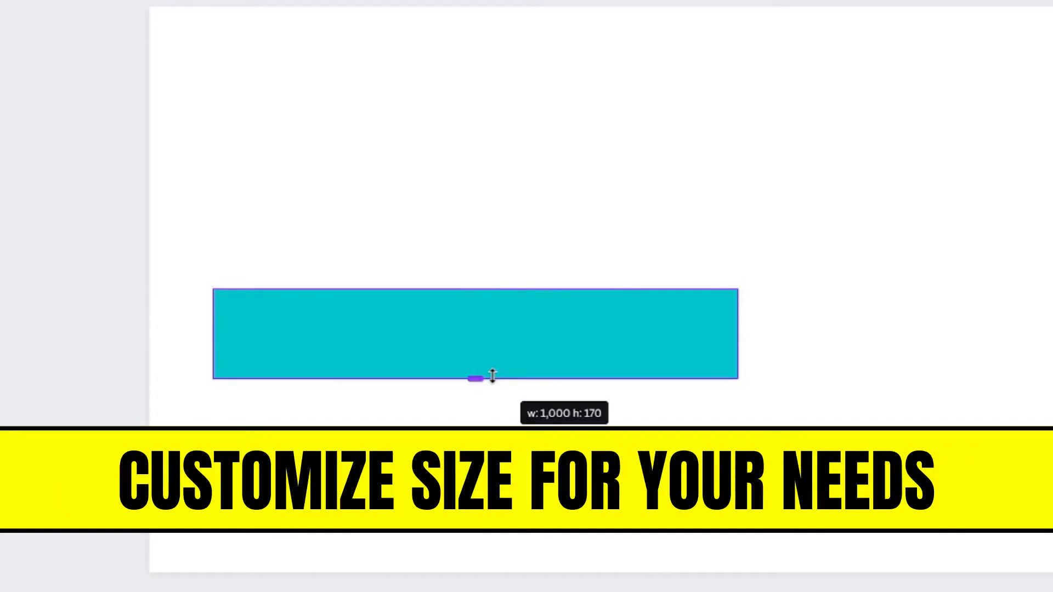
# Move the rectangle against the canvas's left edge in the lower third and color it red.
pyautogui.click(547, 237)
pyautogui.moveTo(521, 344); pyautogui.dragTo(461, 482)
pyautogui.moveTo(461, 420); pyautogui.dragTo(462, 418)
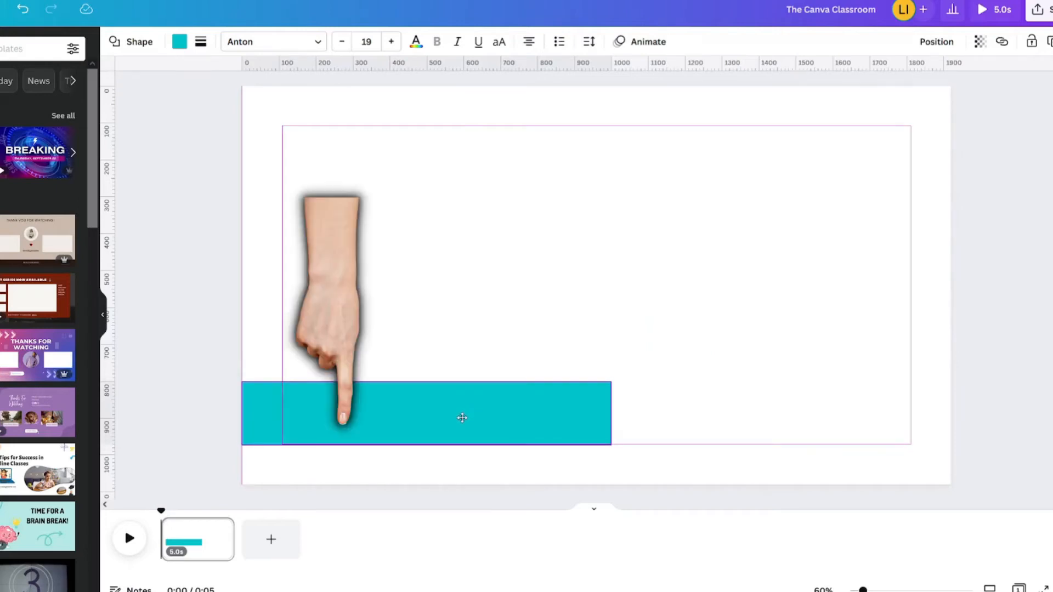
pyautogui.moveTo(462, 418); pyautogui.dragTo(463, 417)
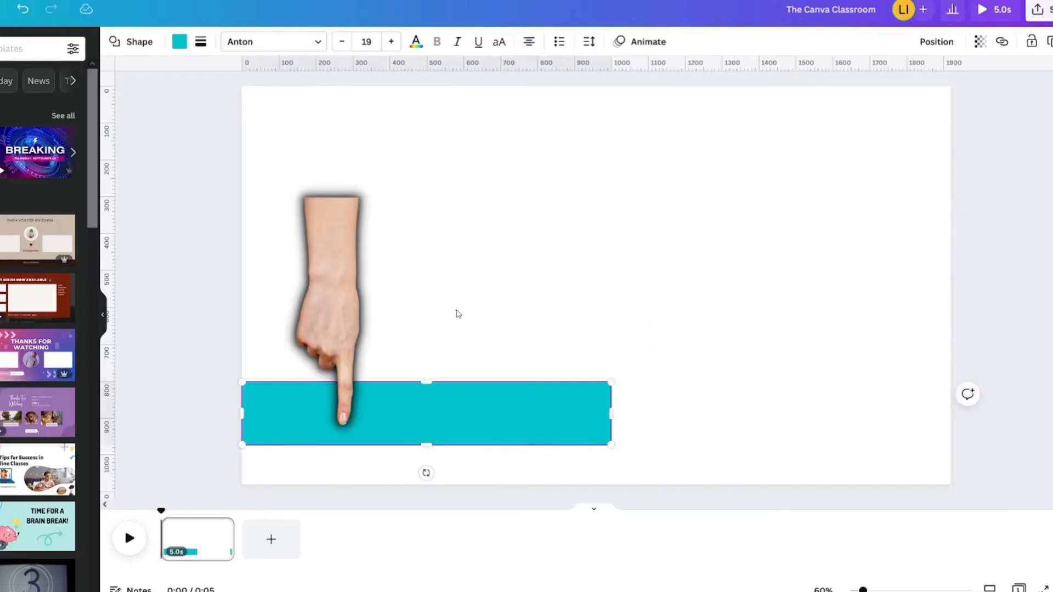
pyautogui.click(458, 313)
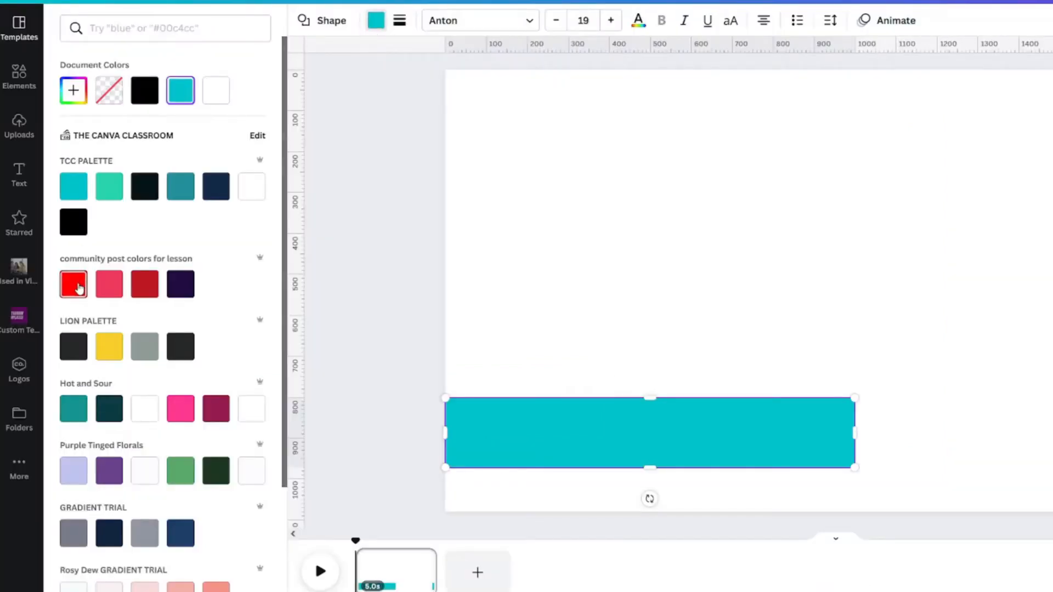
pyautogui.click(76, 286)
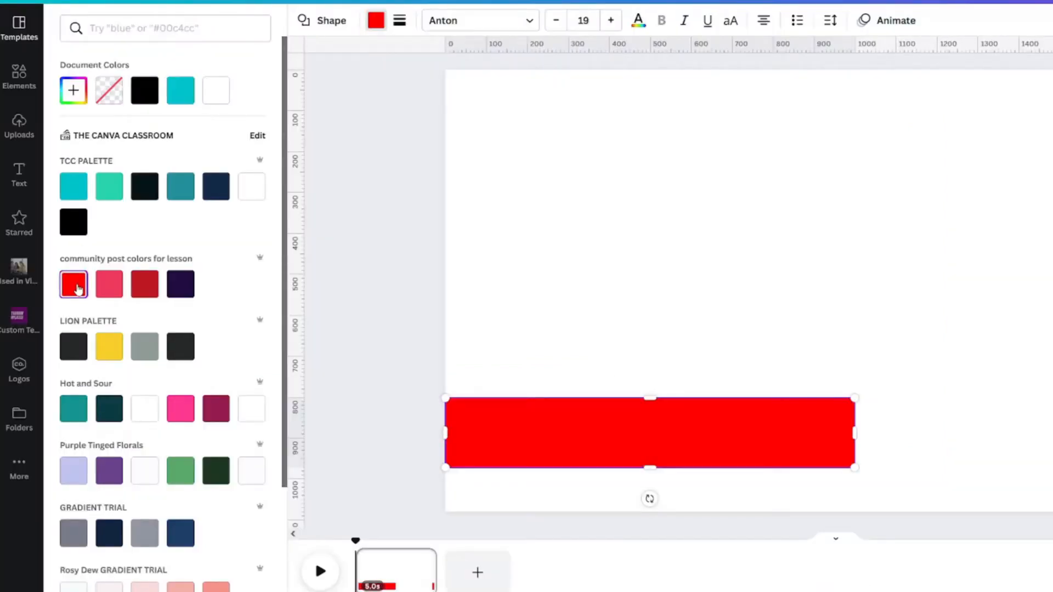
# Set the red bar's corner rounding to 22 and shift it partly past the canvas's left edge so its left corners are cut off.
pyautogui.click(399, 20)
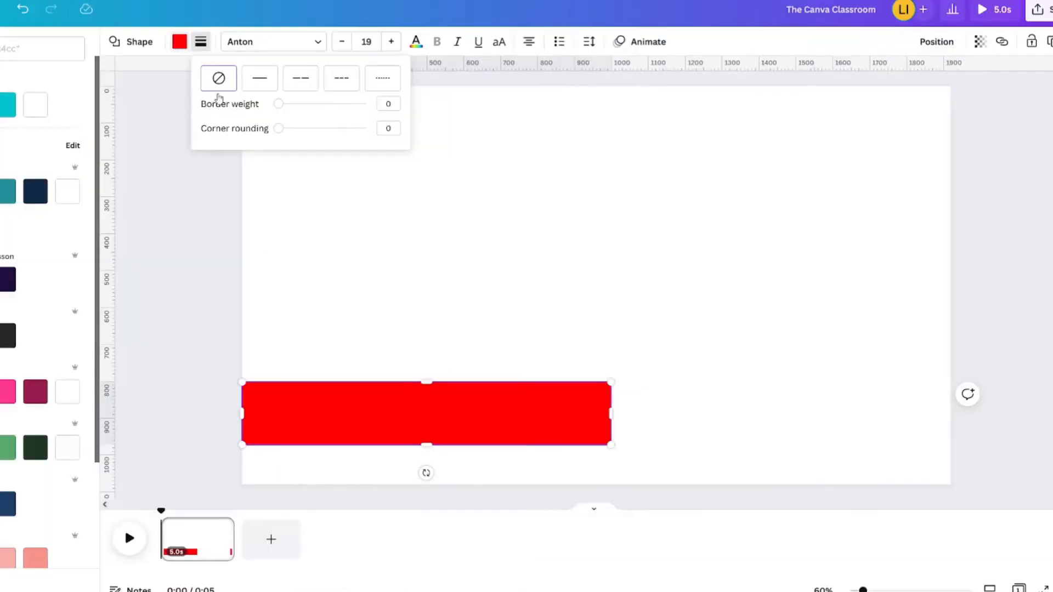
pyautogui.moveTo(279, 131)
pyautogui.mouseDown()
pyautogui.moveTo(295, 131)
pyautogui.moveTo(268, 114)
pyautogui.mouseUp()
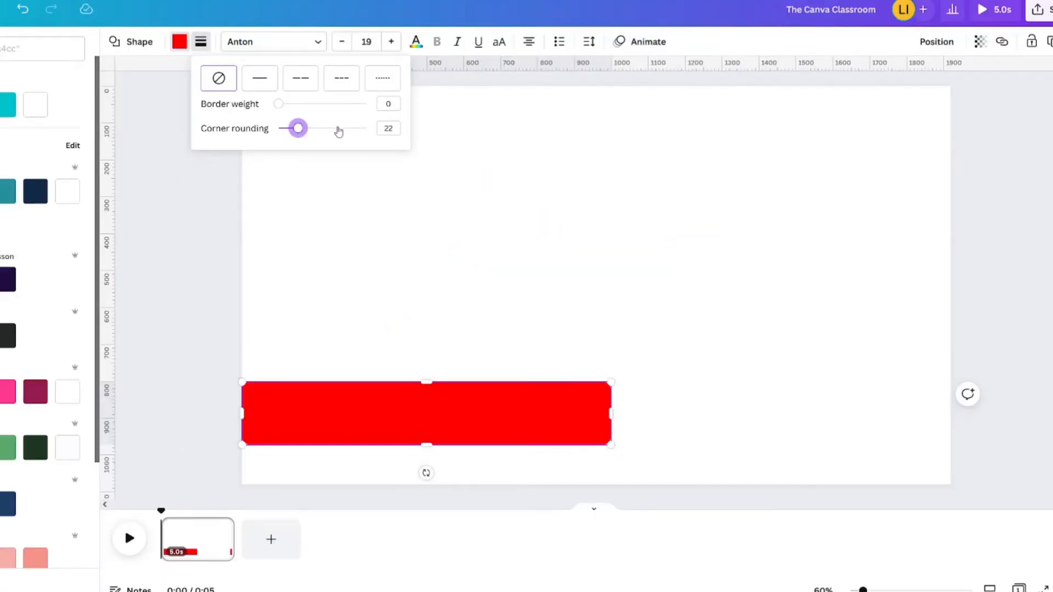
pyautogui.click(568, 328)
pyautogui.click(548, 410)
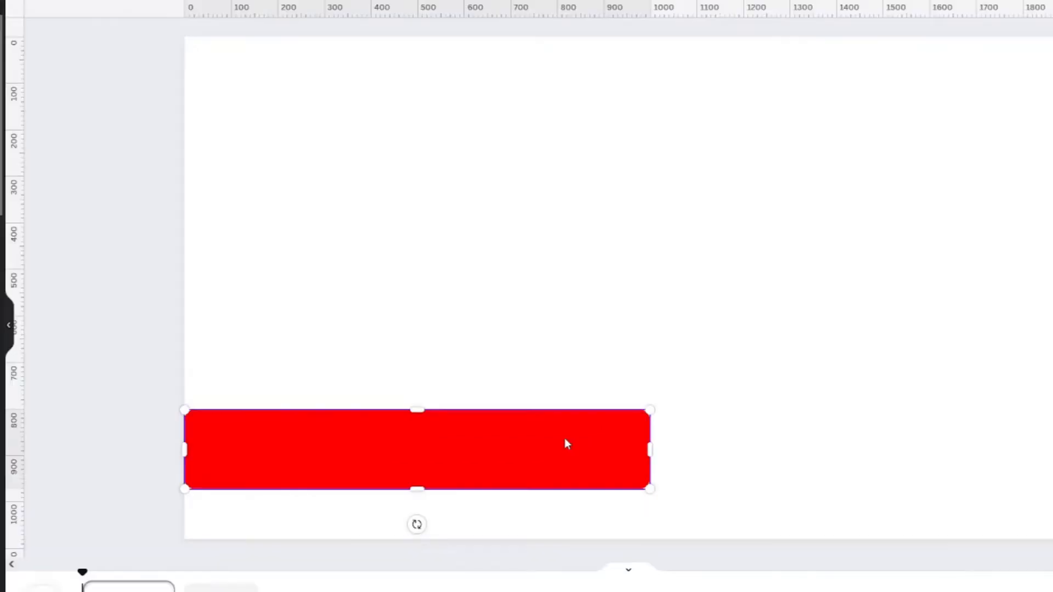
pyautogui.moveTo(567, 444); pyautogui.dragTo(528, 436)
pyautogui.click(574, 227)
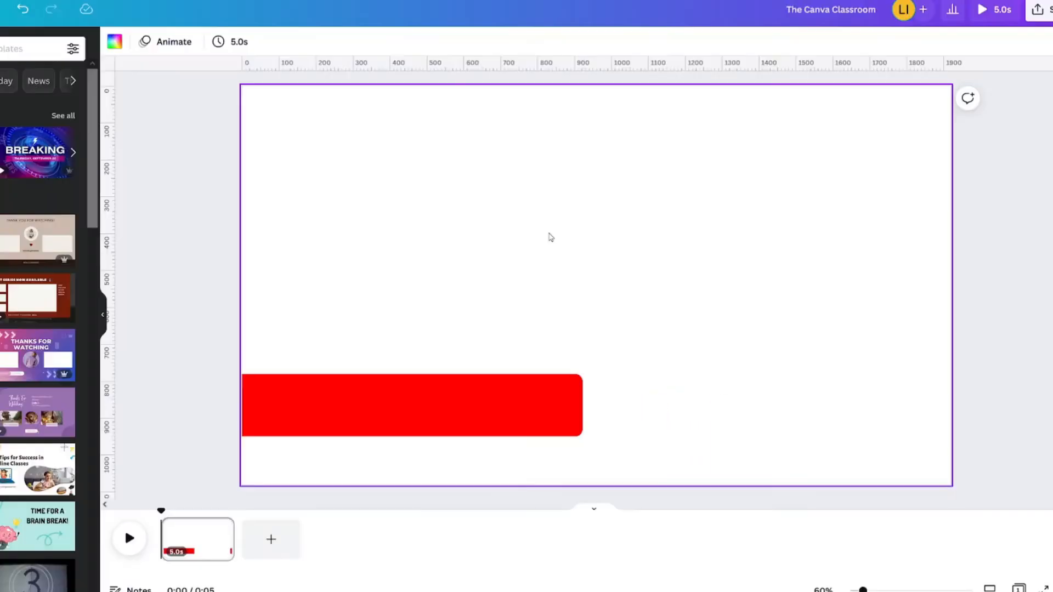
# Add a text box reading "link is in description" and change it to uppercase.
pyautogui.press('t')
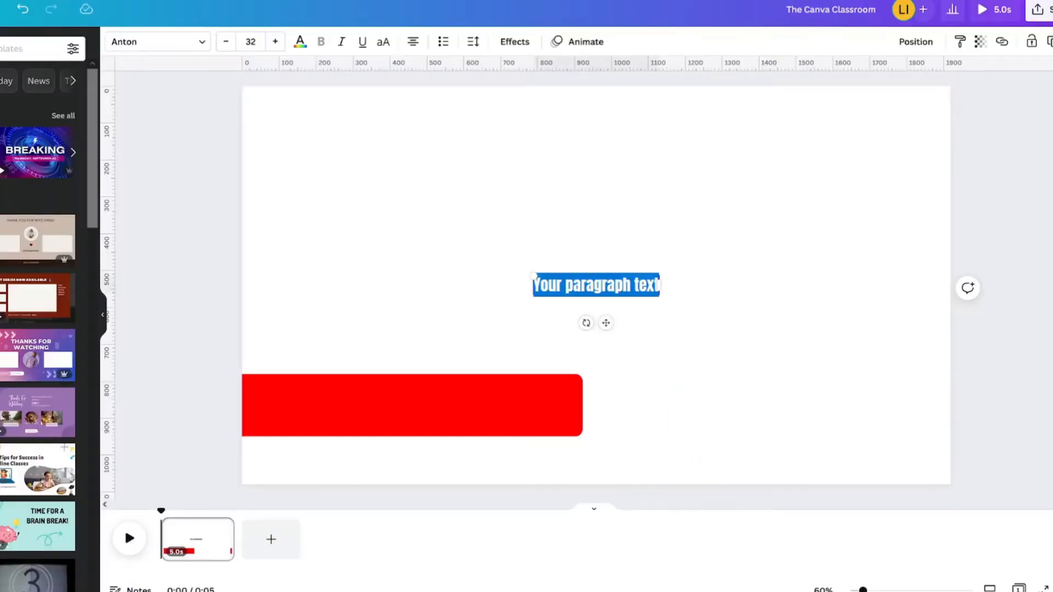
pyautogui.write('link is in d')
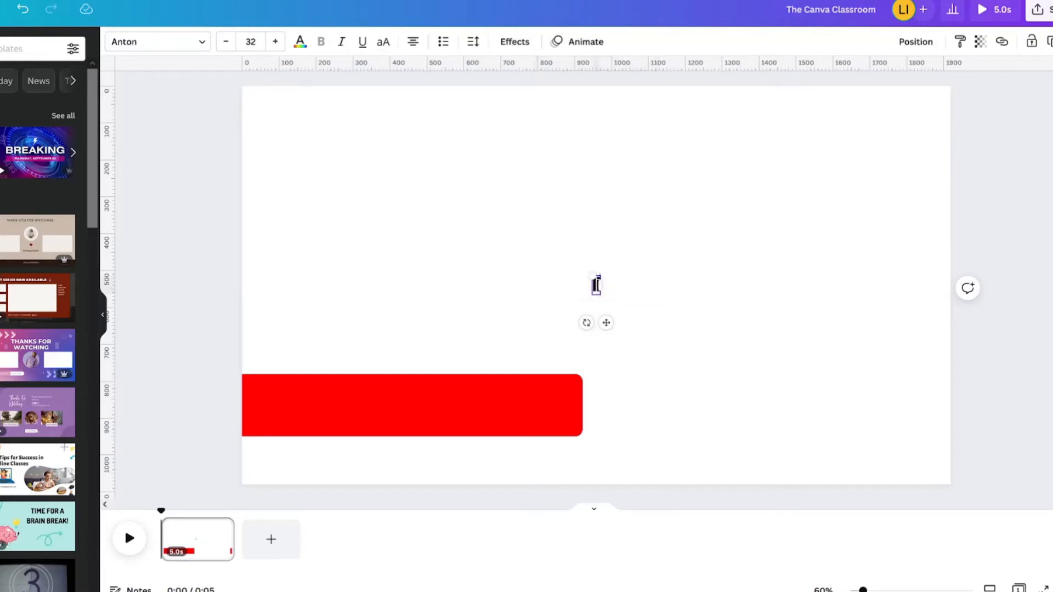
pyautogui.write('escription')
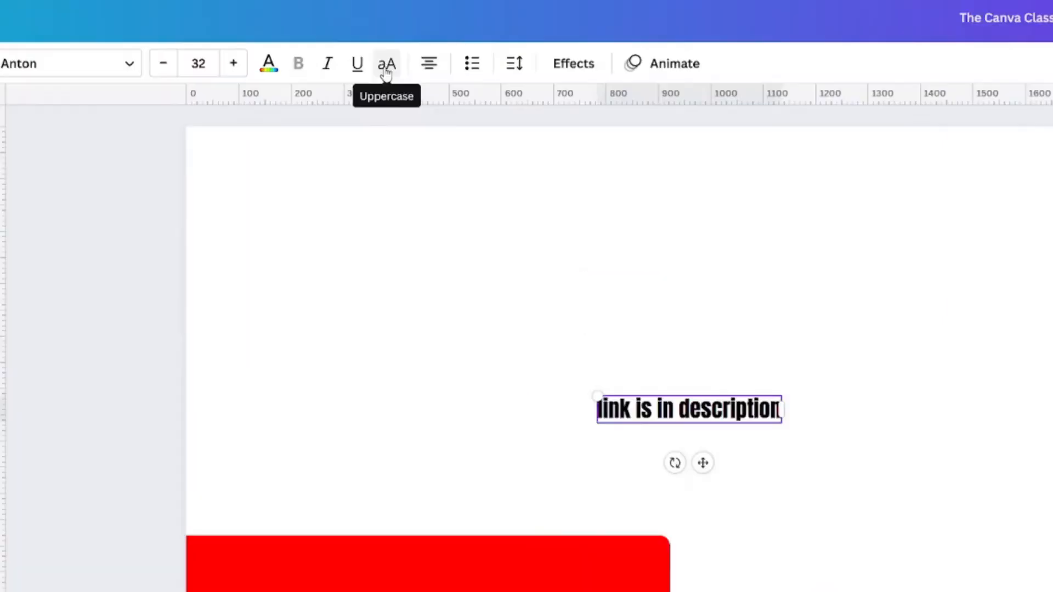
pyautogui.click(384, 42)
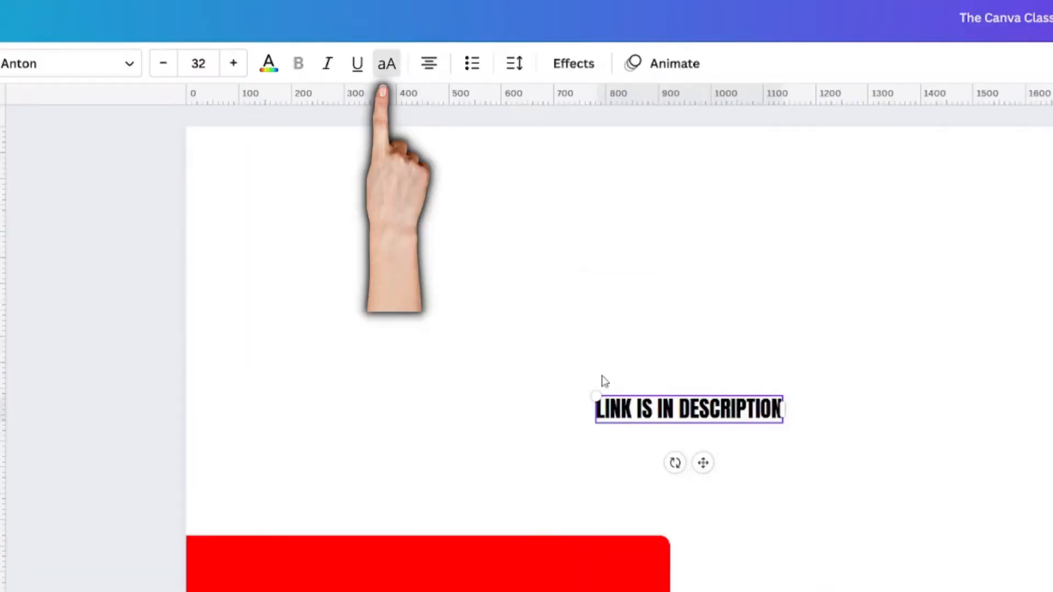
# Make the text white and fit it inside the red bar at font size 67.7.
pyautogui.moveTo(594, 396); pyautogui.dragTo(353, 361)
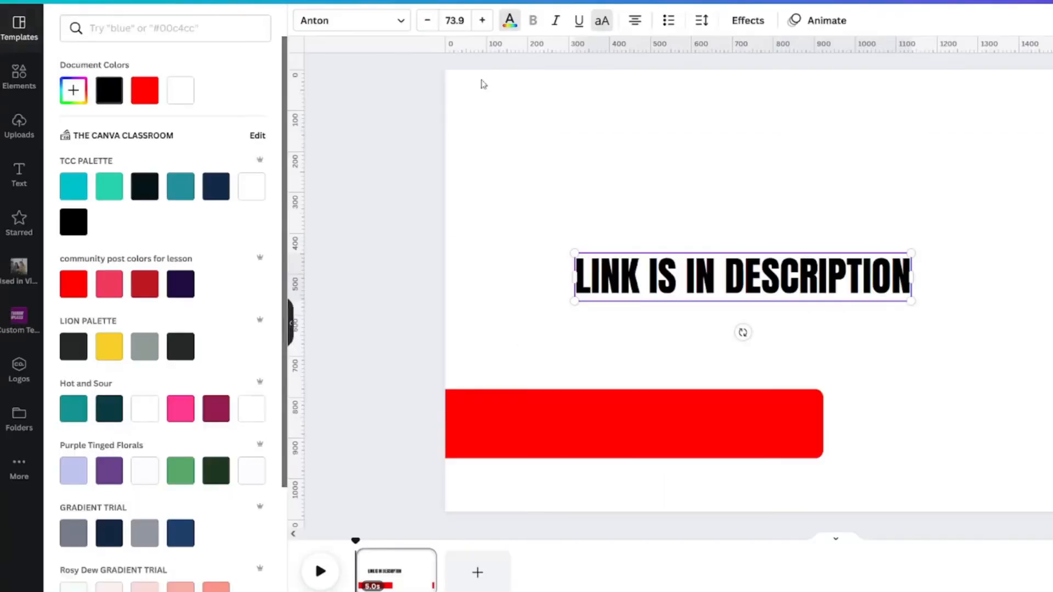
pyautogui.click(181, 90)
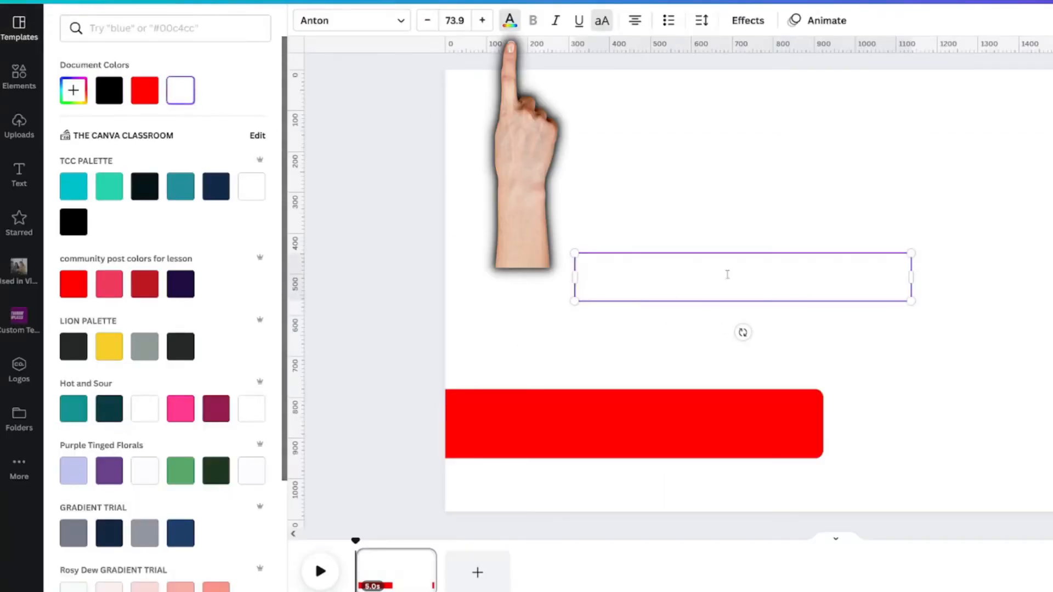
pyautogui.moveTo(727, 275); pyautogui.dragTo(621, 421)
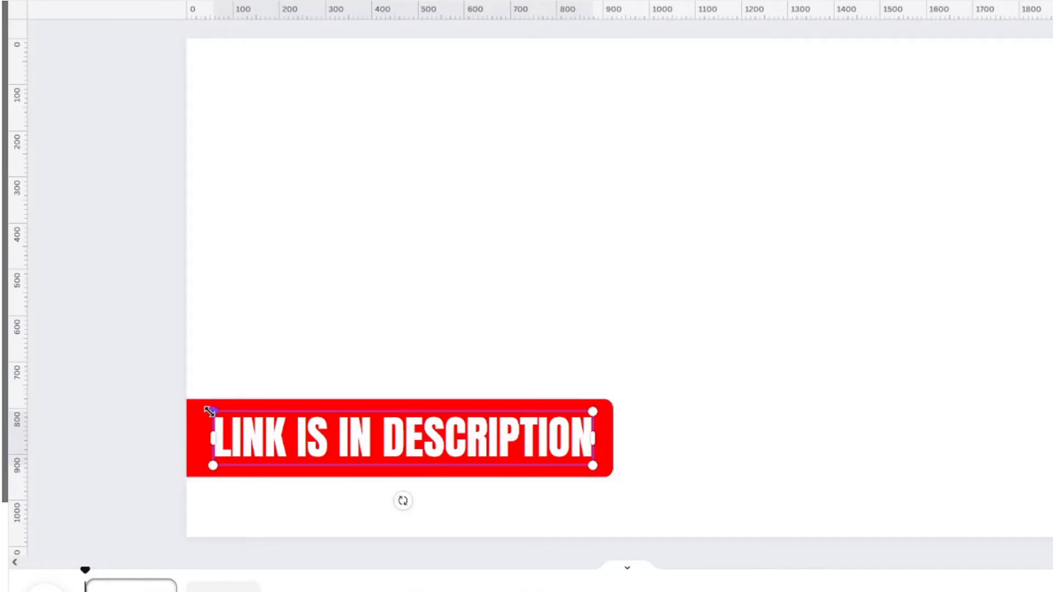
pyautogui.moveTo(210, 411); pyautogui.dragTo(243, 419)
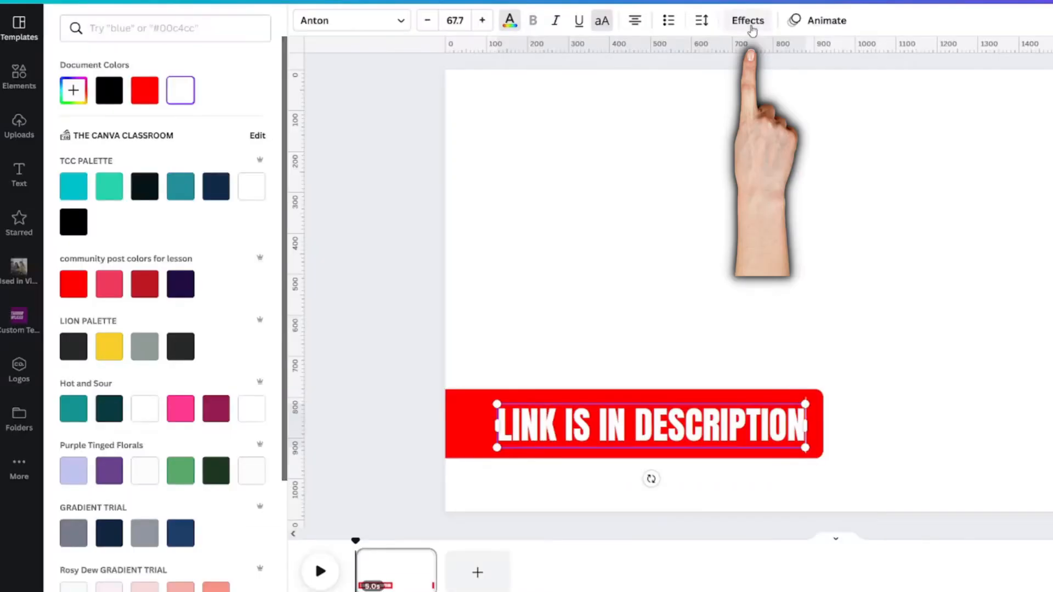
# Apply a black Shadow effect to the text with blur 83 and transparency 100.
pyautogui.click(750, 23)
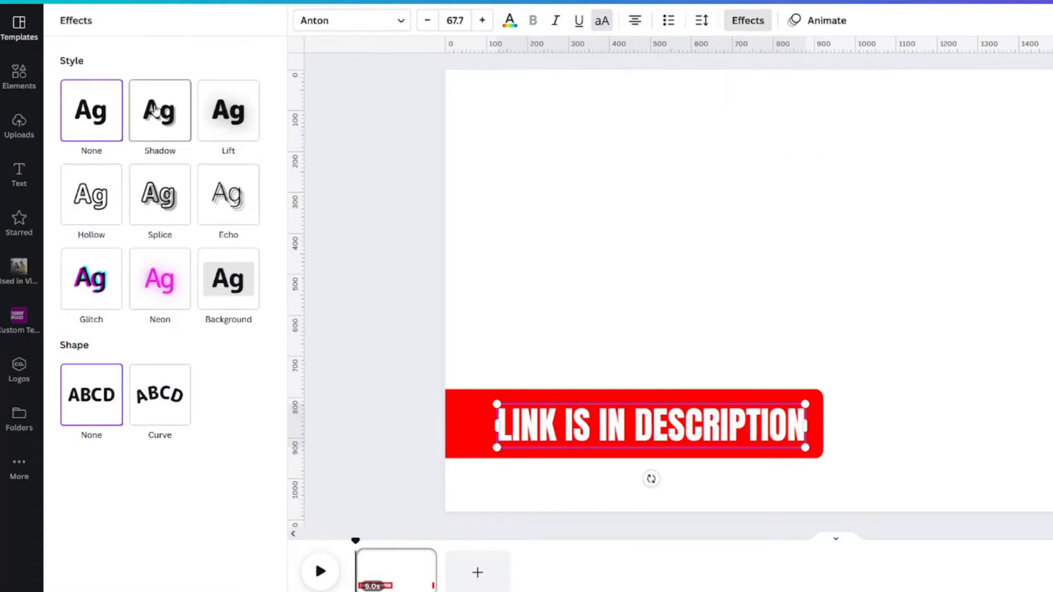
pyautogui.click(160, 110)
pyautogui.moveTo(200, 266); pyautogui.dragTo(225, 266)
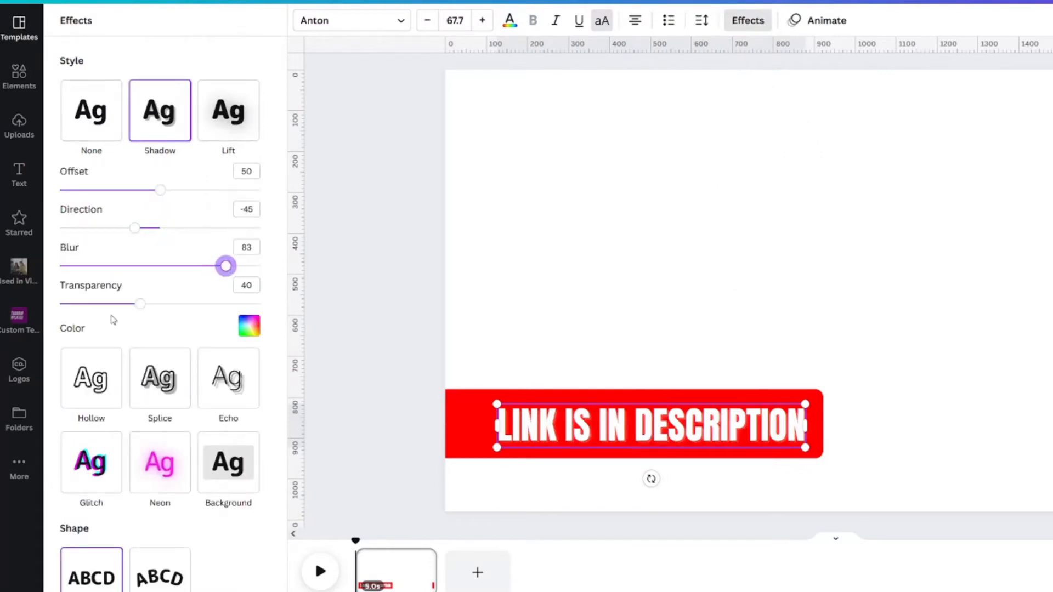
pyautogui.moveTo(141, 304); pyautogui.dragTo(259, 303)
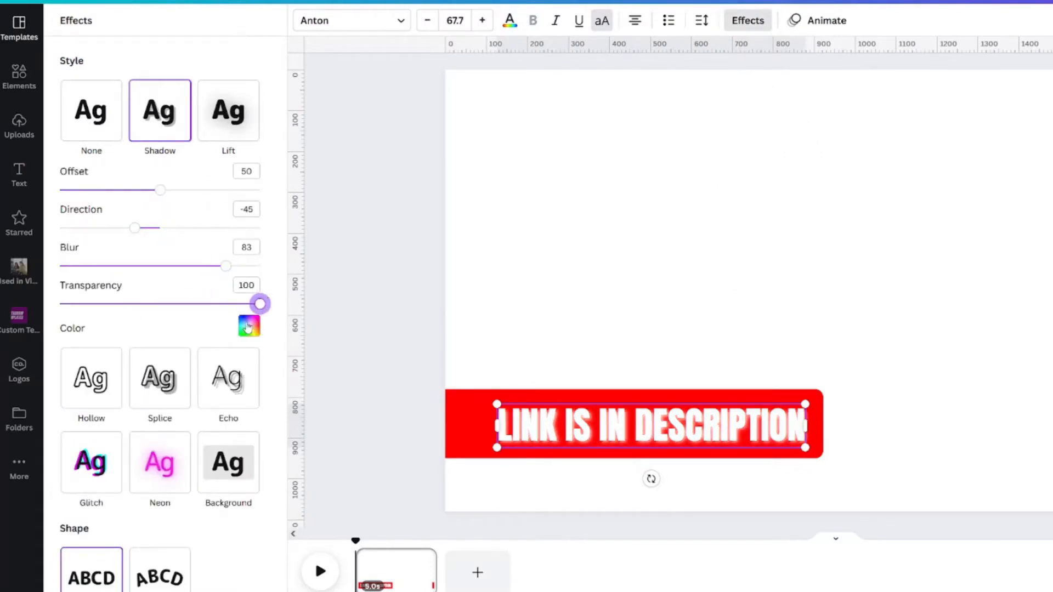
pyautogui.click(248, 328)
pyautogui.click(99, 388)
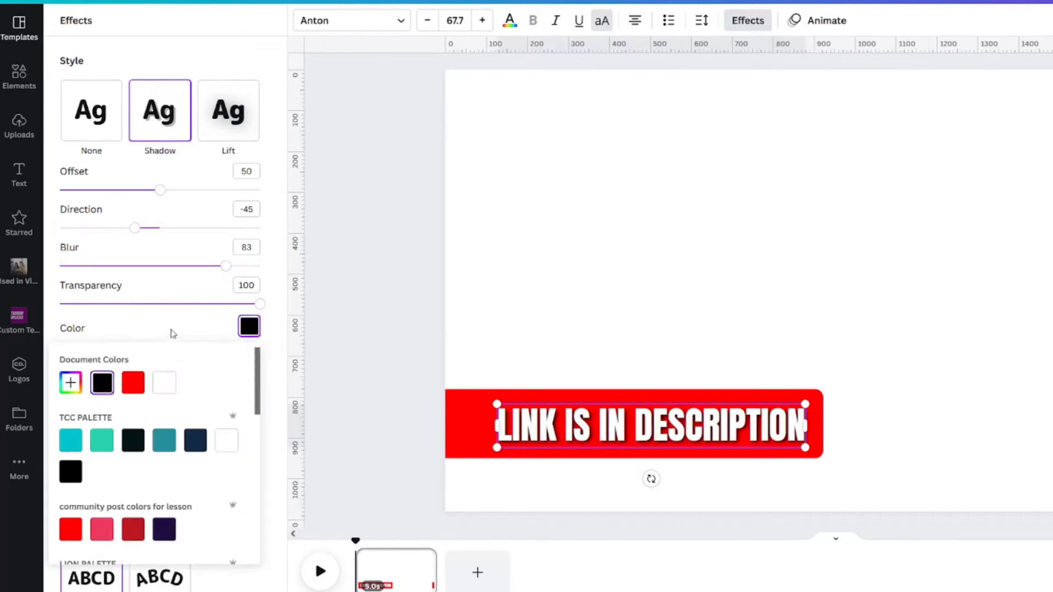
# Search the elements for "link", add the gray chain link graphic, shrink it to about 149 px and place it above the red bar.
pyautogui.click(19, 74)
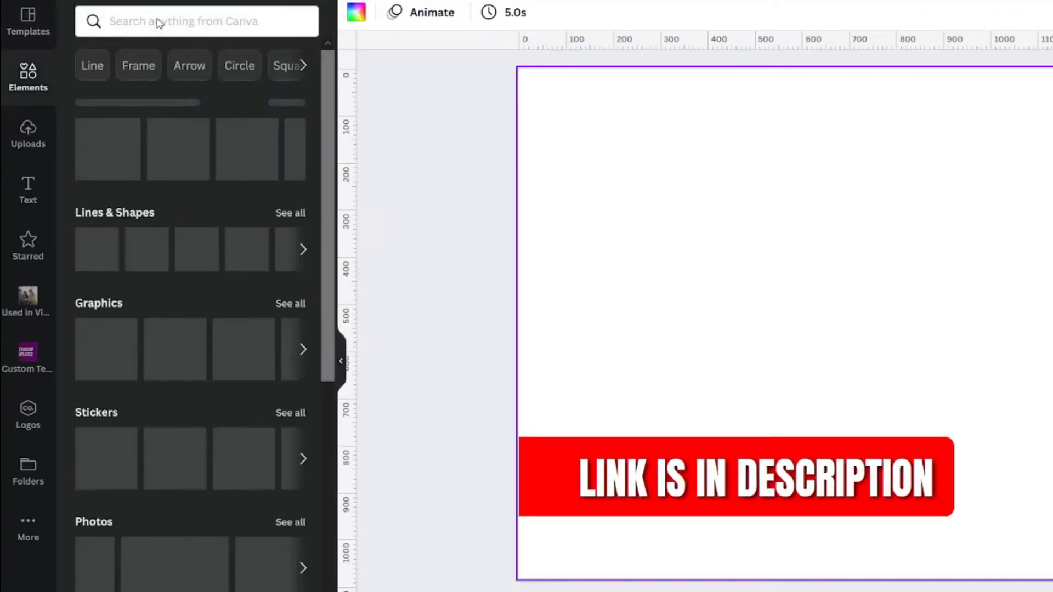
pyautogui.click(132, 24)
pyautogui.write('link')
pyautogui.press('Return')
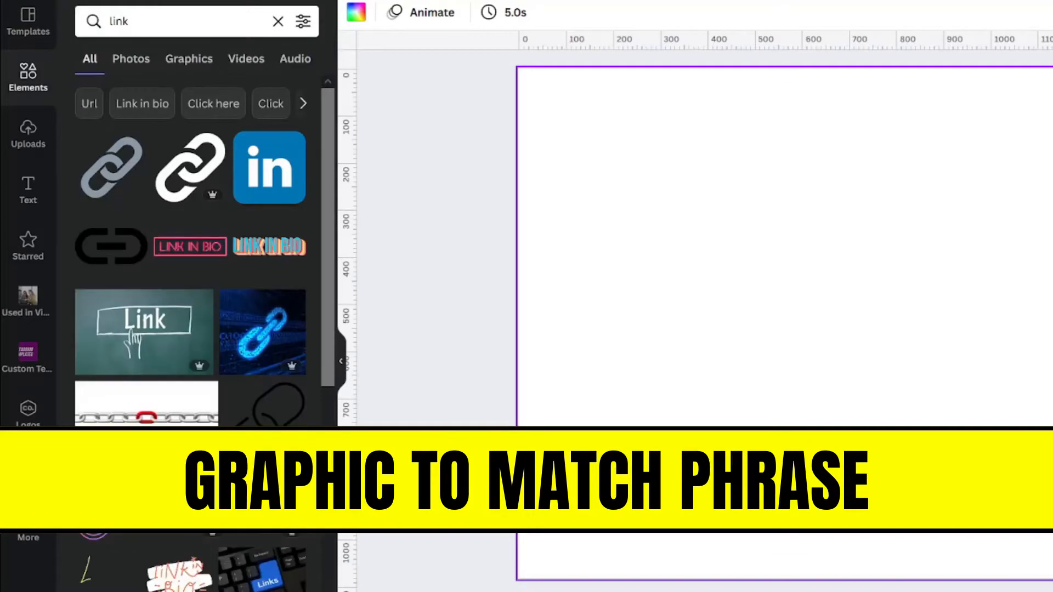
pyautogui.click(95, 163)
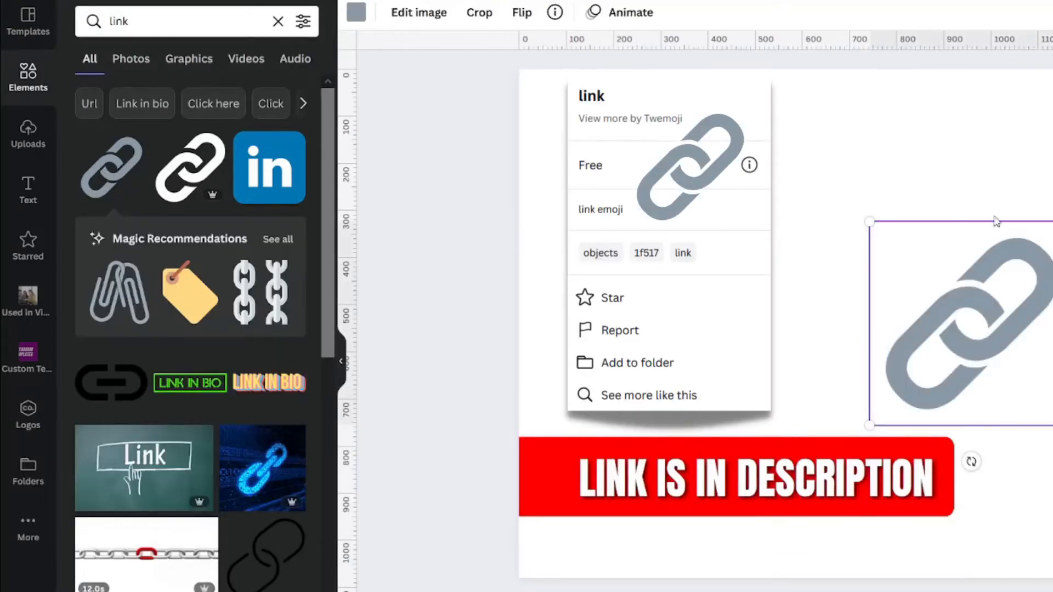
pyautogui.moveTo(1050, 222); pyautogui.dragTo(921, 327)
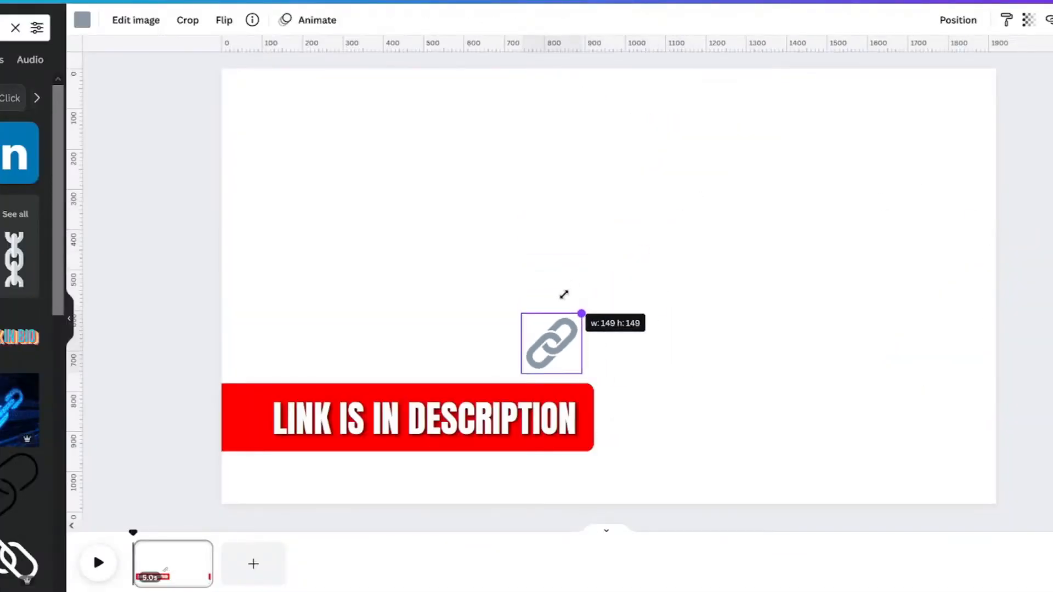
pyautogui.moveTo(557, 337); pyautogui.dragTo(335, 250)
pyautogui.click(500, 258)
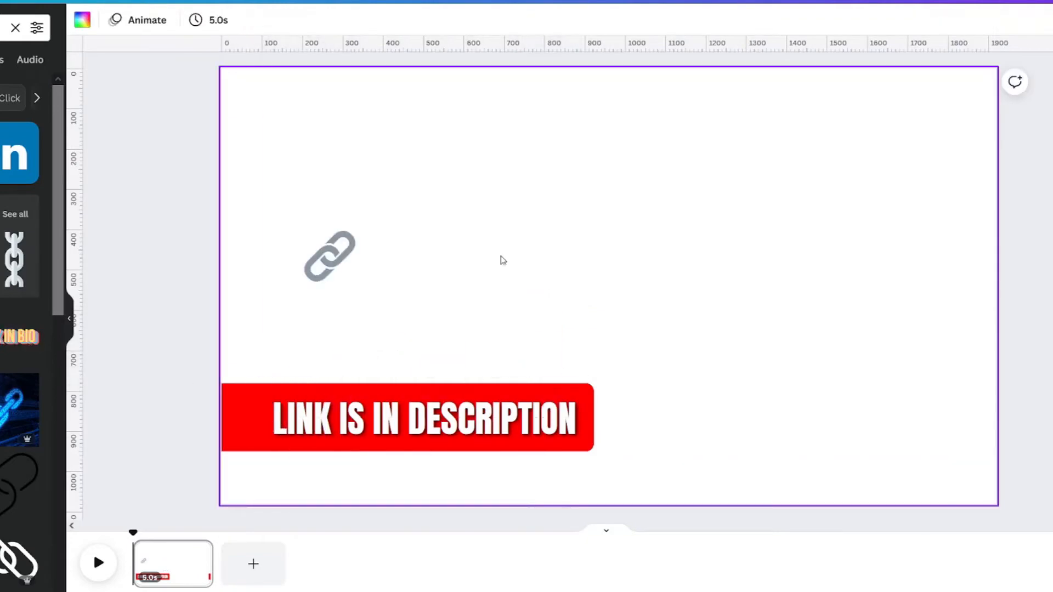
# Duplicate the red bar, shrink the copy to a small rounded block and place it over the bar's left end.
pyautogui.click(235, 422)
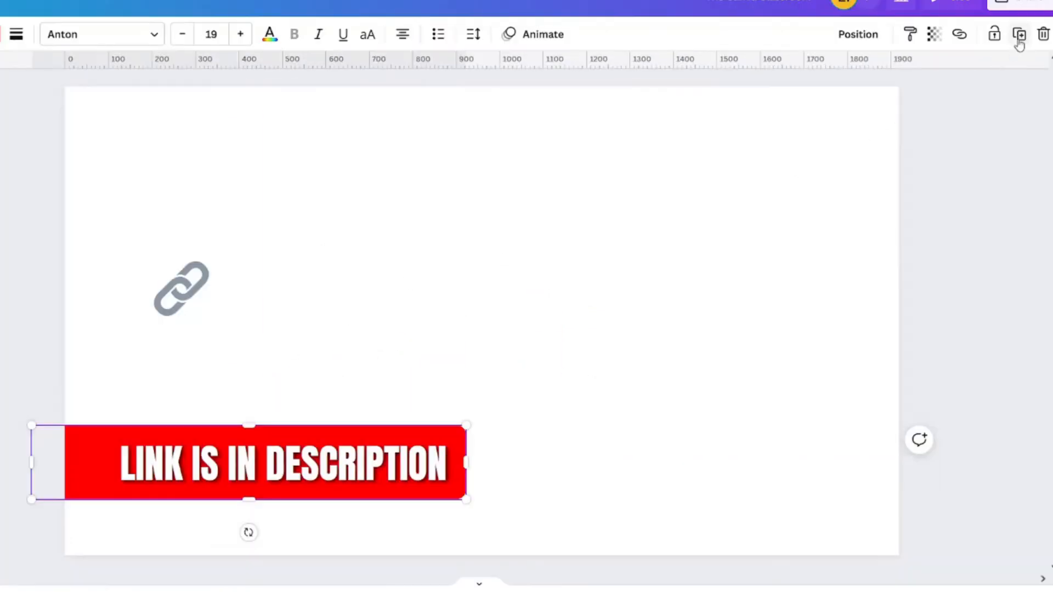
pyautogui.click(1018, 39)
pyautogui.moveTo(253, 447); pyautogui.dragTo(528, 247)
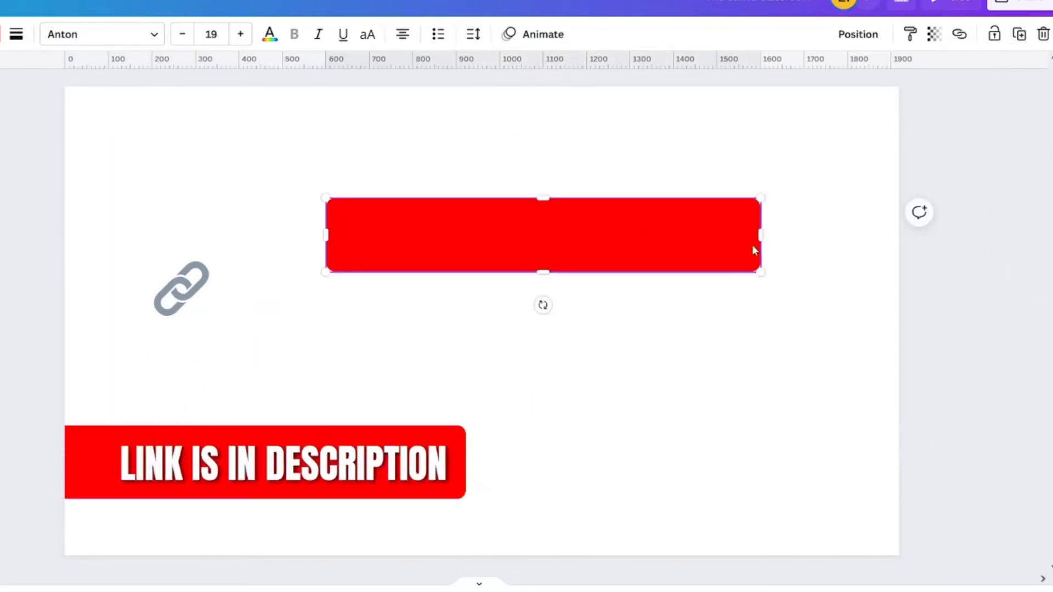
pyautogui.moveTo(701, 242); pyautogui.dragTo(397, 254)
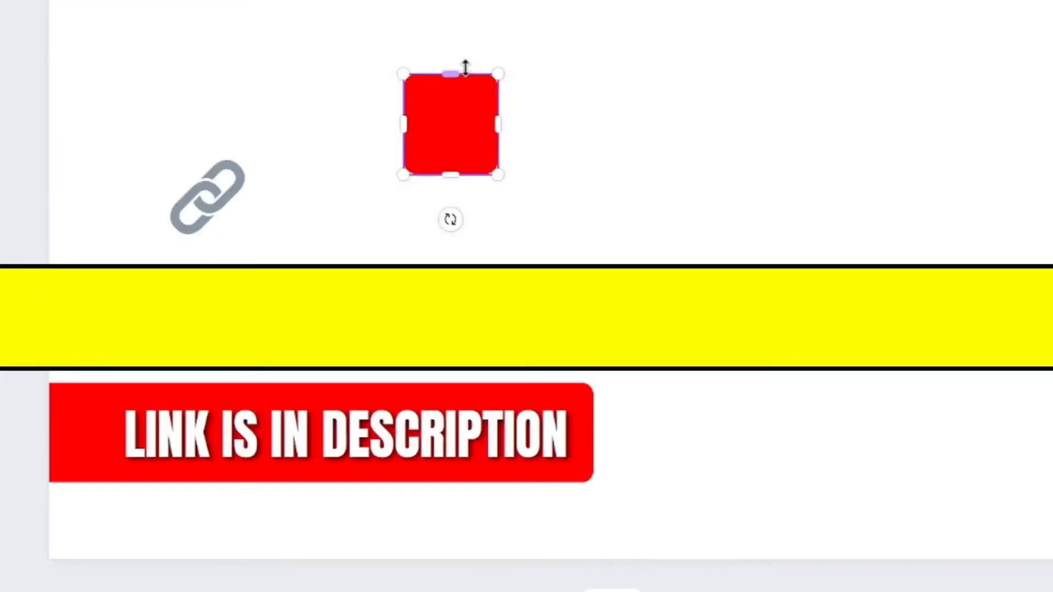
pyautogui.moveTo(465, 67); pyautogui.dragTo(465, 82)
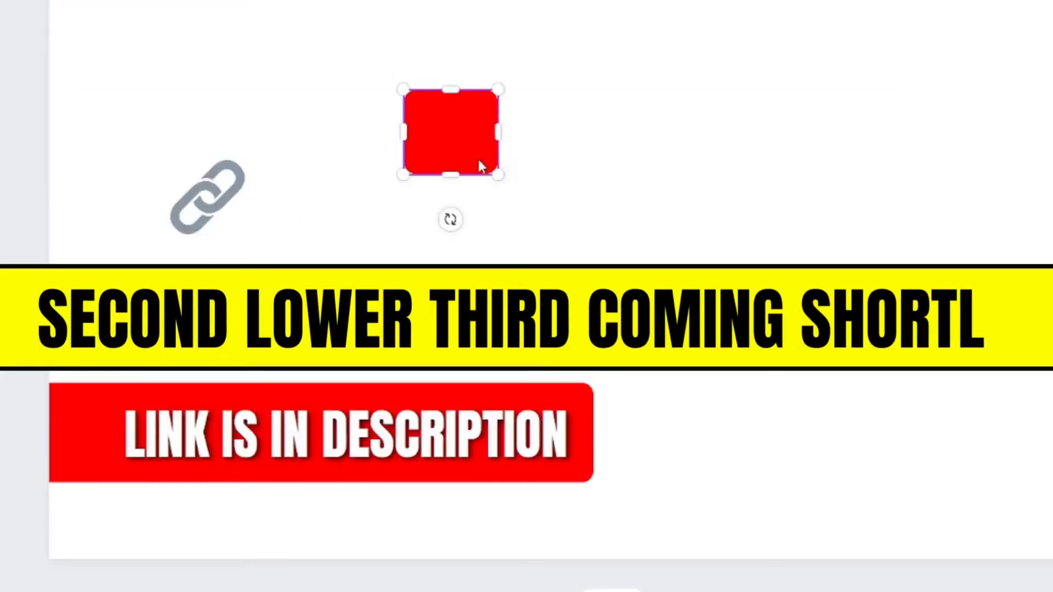
pyautogui.moveTo(452, 123); pyautogui.dragTo(126, 430)
# Reduce the LINK IS IN DESCRIPTION text to size 63.1 and fill the small rounded block beside it white.
pyautogui.click(257, 446)
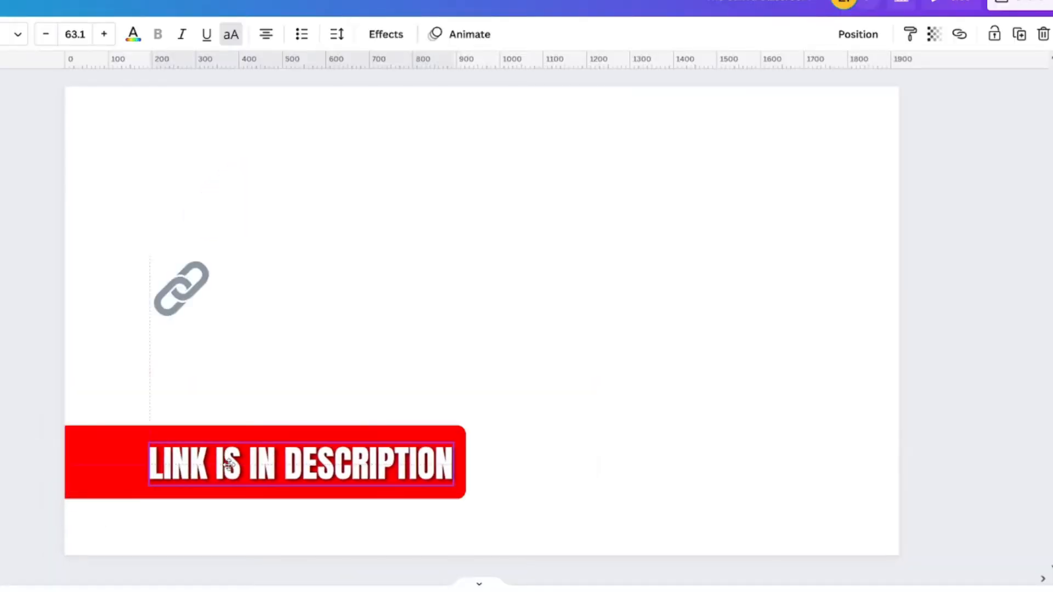
pyautogui.click(75, 434)
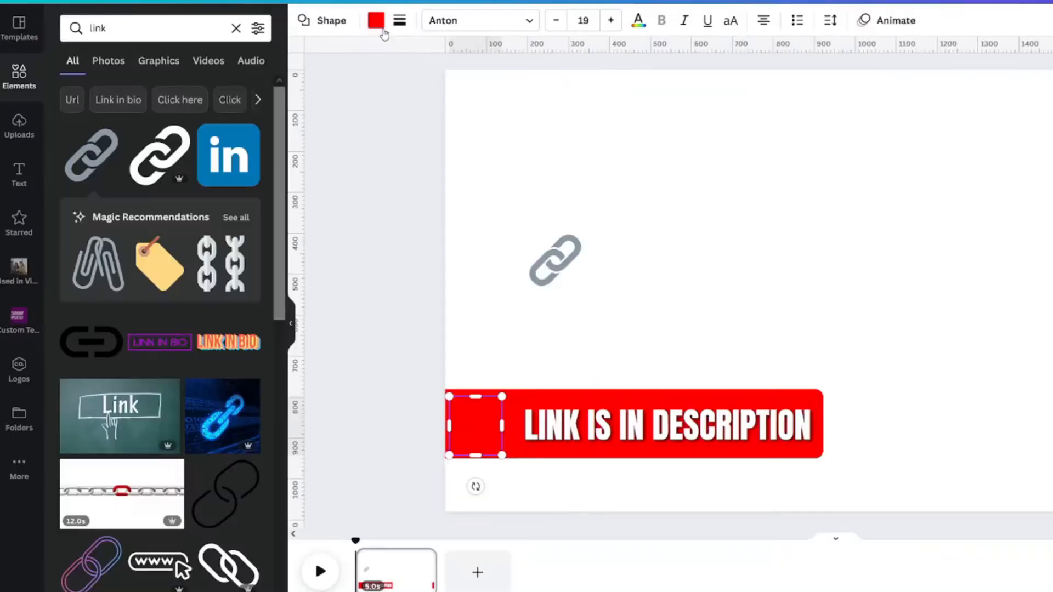
pyautogui.click(377, 20)
pyautogui.click(254, 98)
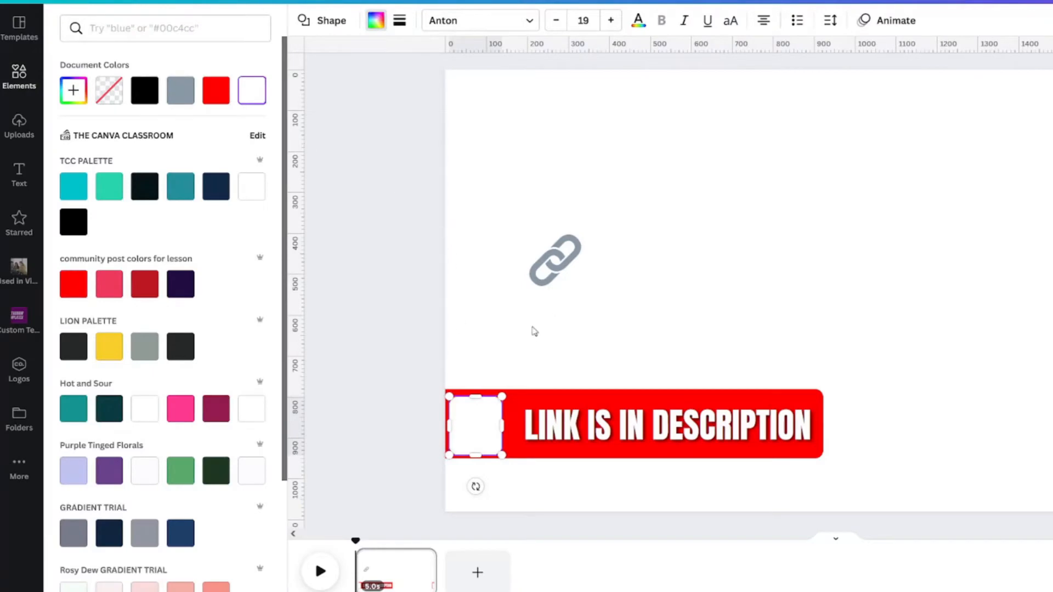
pyautogui.click(585, 343)
# Shrink the chain link graphic slightly and recolor it black.
pyautogui.click(554, 260)
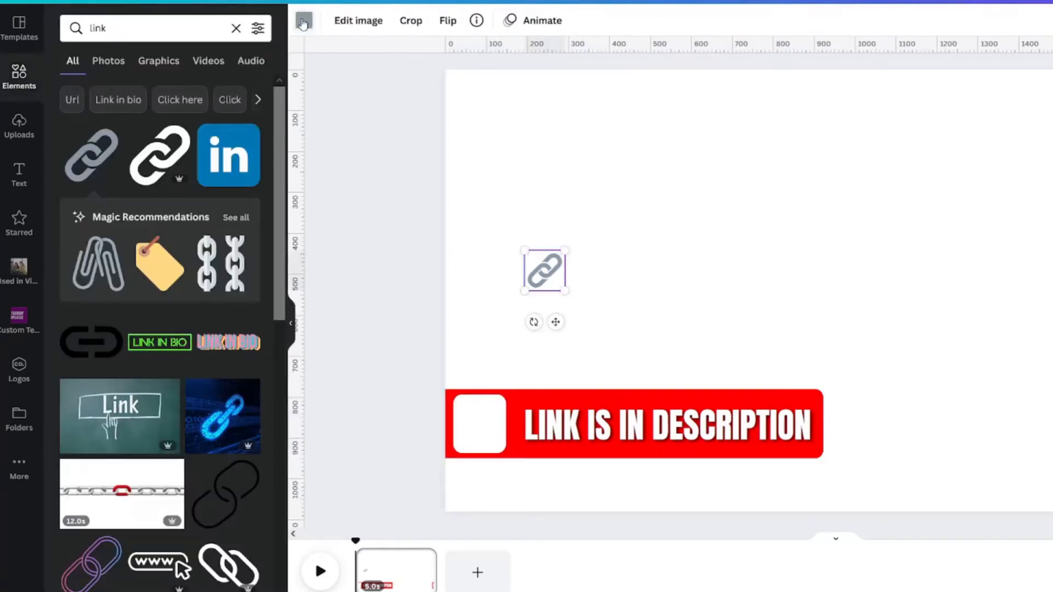
pyautogui.click(304, 20)
pyautogui.click(109, 92)
# Move the black chain link onto the white block, bring it to the front and center it there.
pyautogui.moveTo(553, 274); pyautogui.dragTo(497, 373)
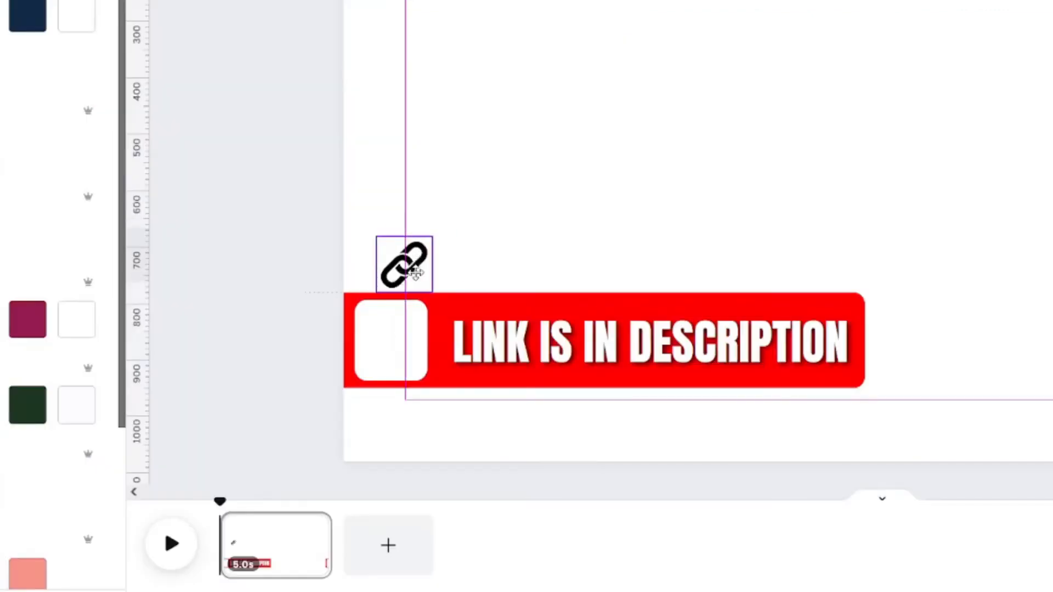
pyautogui.moveTo(415, 271); pyautogui.dragTo(416, 307)
pyautogui.rightClick(419, 308)
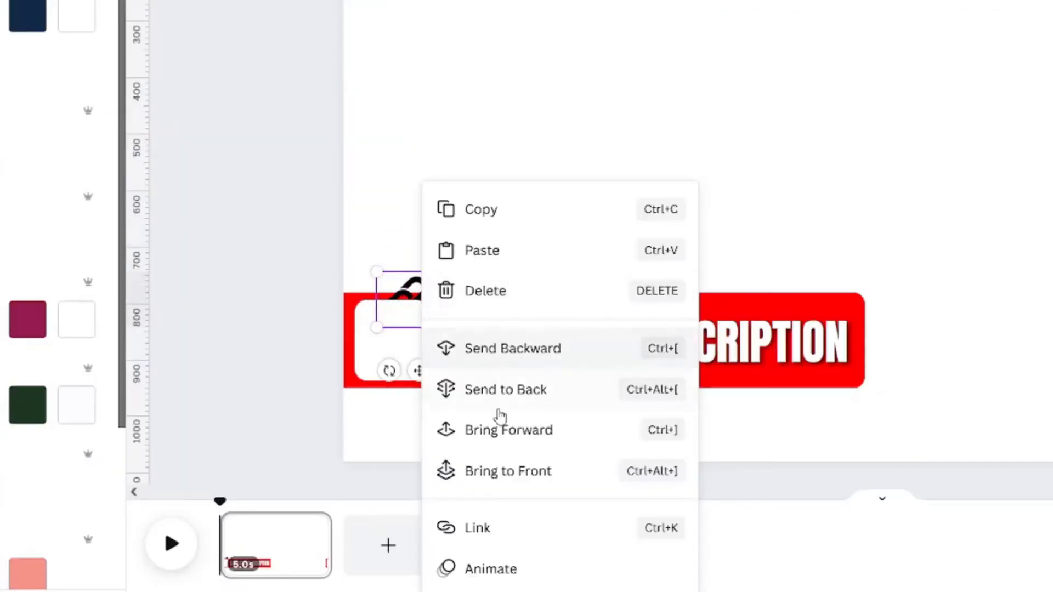
pyautogui.click(512, 473)
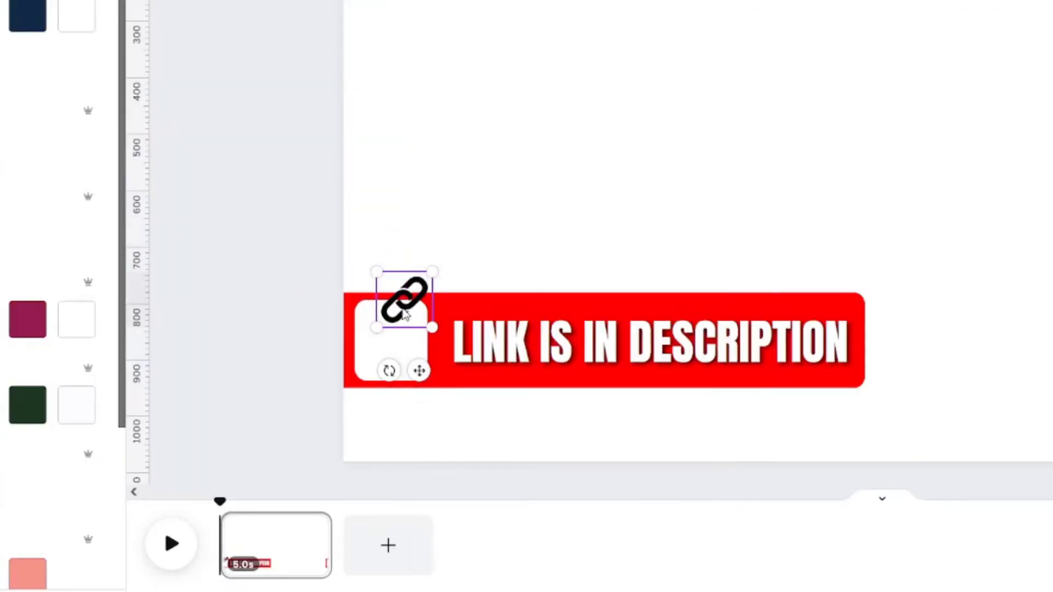
pyautogui.moveTo(406, 310); pyautogui.dragTo(391, 351)
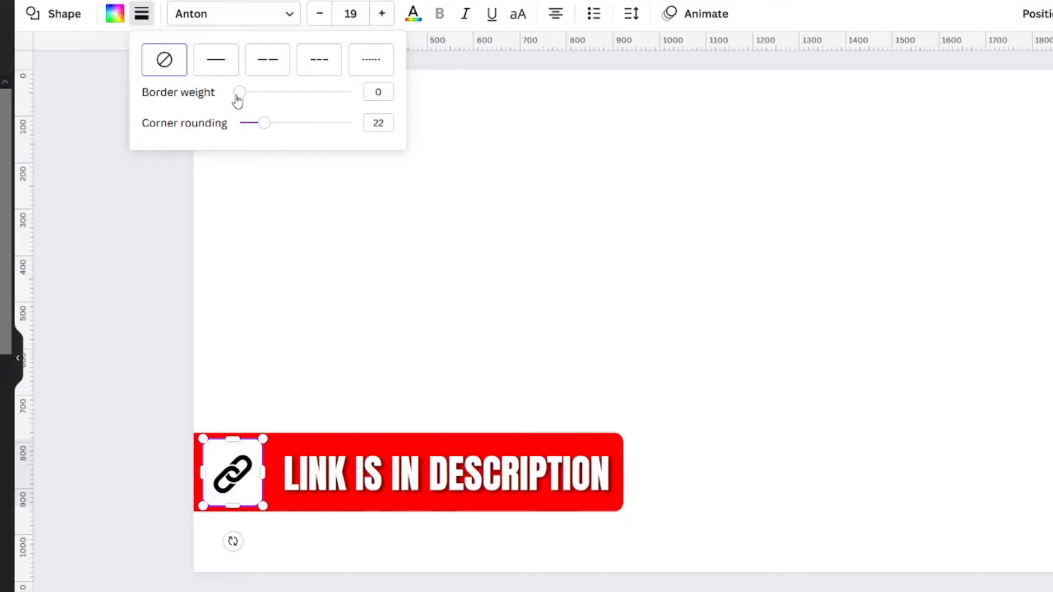
# Add a thin black border around the white block behind the chain link.
pyautogui.moveTo(237, 100); pyautogui.dragTo(250, 104)
pyautogui.click(147, 210)
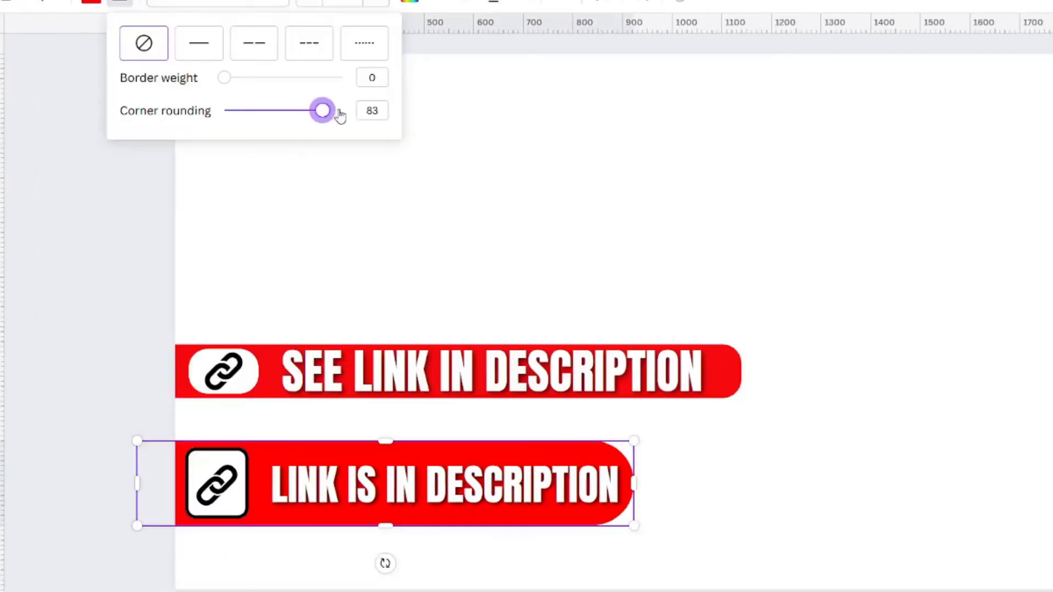
# Set the LINK IS IN DESCRIPTION bar's corner rounding to 63 and give it a black border of weight 11.
pyautogui.moveTo(336, 113); pyautogui.dragTo(300, 95)
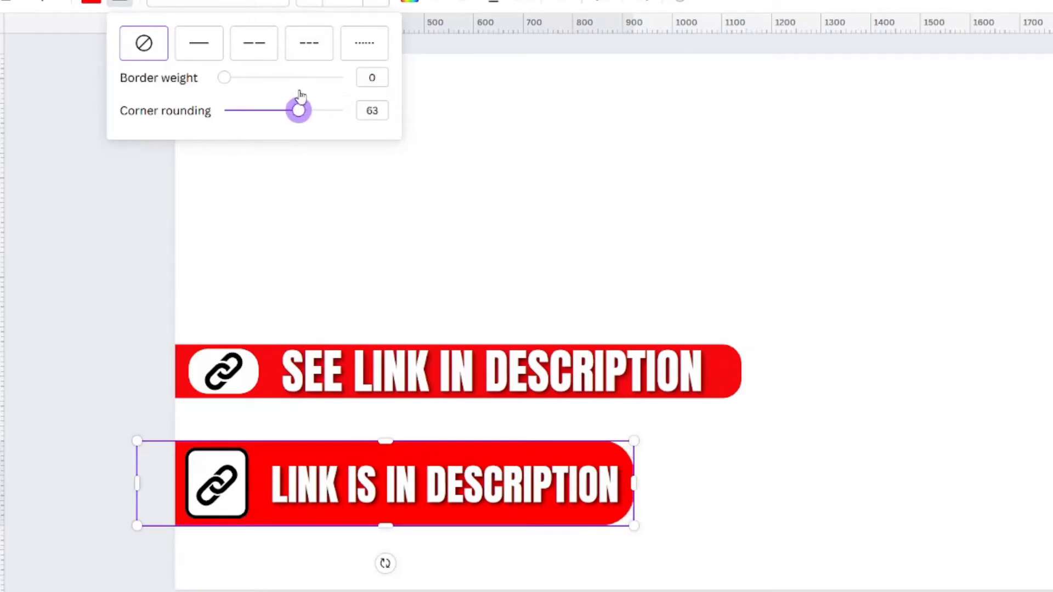
pyautogui.moveTo(222, 82)
pyautogui.mouseDown()
pyautogui.moveTo(267, 80)
pyautogui.moveTo(239, 79)
pyautogui.mouseUp()
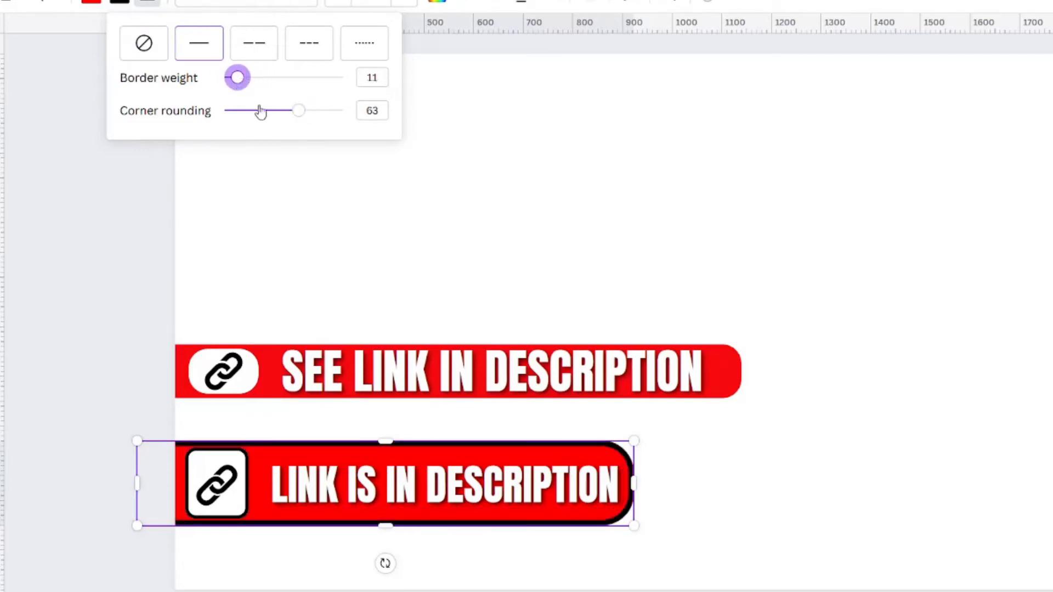
pyautogui.click(897, 489)
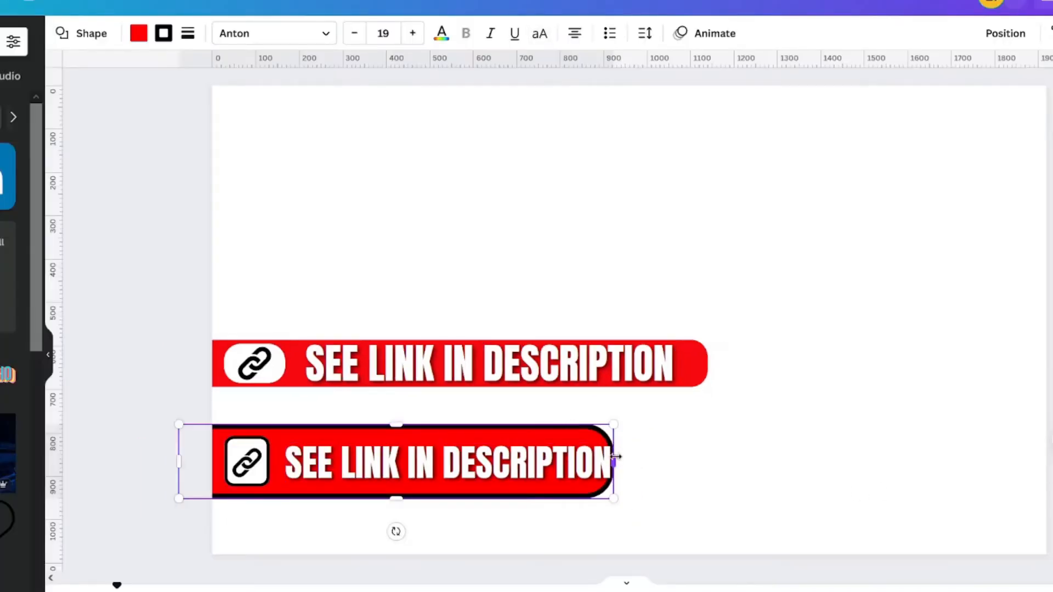
# Widen the black-bordered red bar to the right and enlarge the SEE LINK IN DESCRIPTION text to fill it.
pyautogui.moveTo(616, 456); pyautogui.dragTo(662, 458)
pyautogui.click(750, 477)
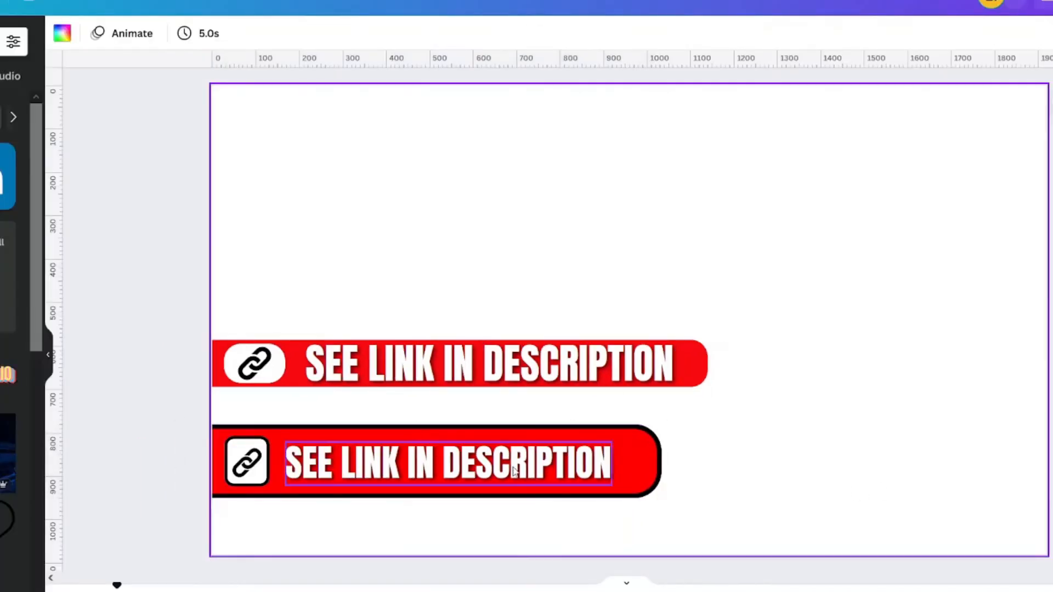
pyautogui.click(514, 471)
pyautogui.moveTo(614, 486); pyautogui.dragTo(631, 495)
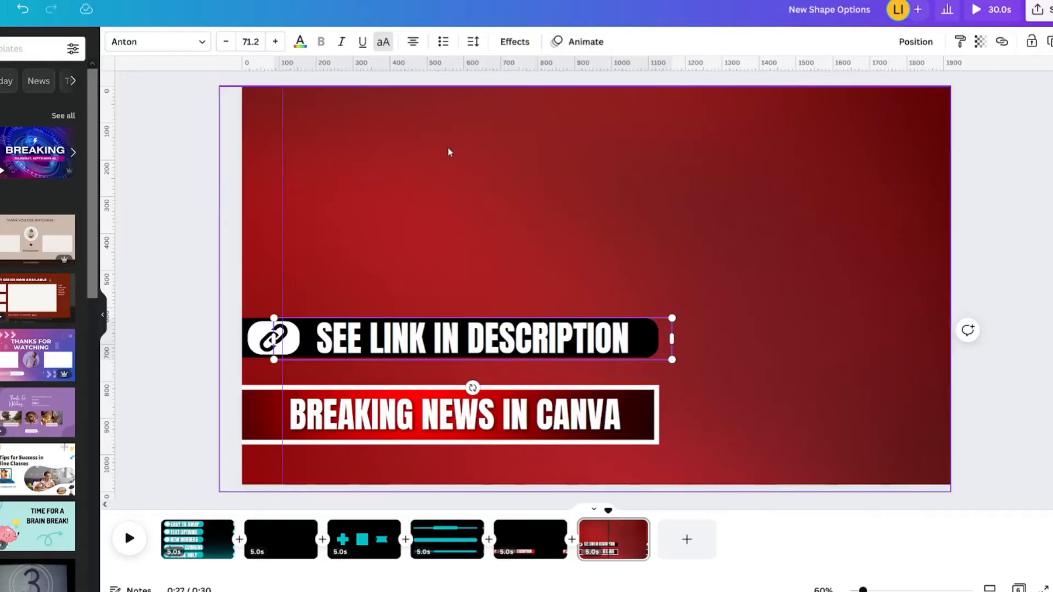
# Add a red square and stretch it into a wide bar running off the page's left edge, above the SEE LINK IN DESCRIPTION bar.
pyautogui.click(448, 153)
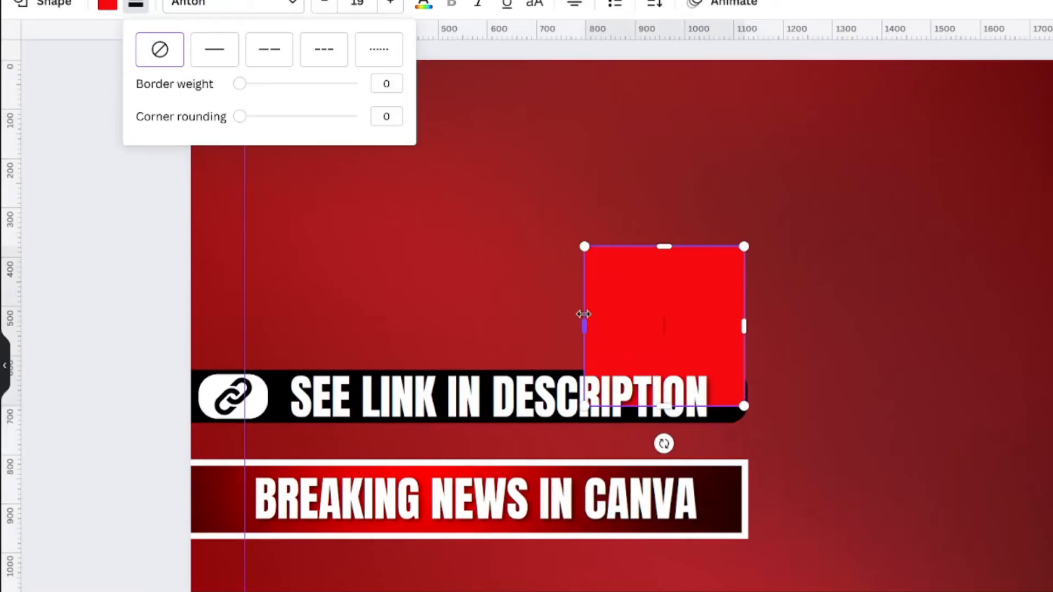
pyautogui.moveTo(583, 313); pyautogui.dragTo(85, 318)
pyautogui.moveTo(735, 403); pyautogui.dragTo(721, 307)
pyautogui.moveTo(622, 277); pyautogui.dragTo(623, 266)
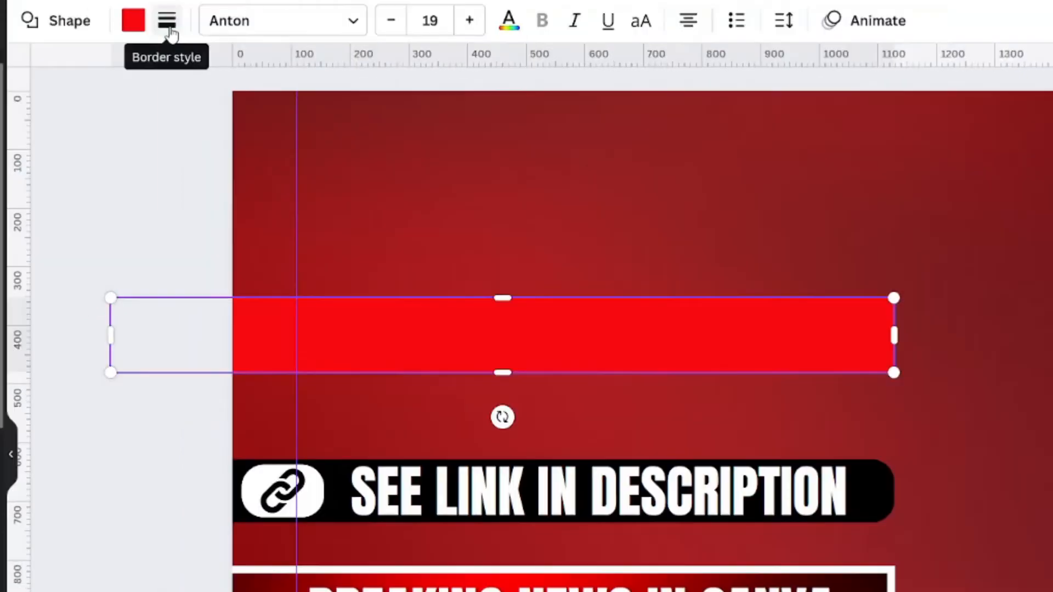
# Give the new red bar a solid white border of weight 18 and make the bar slightly taller.
pyautogui.click(167, 22)
pyautogui.moveTo(297, 124); pyautogui.dragTo(312, 117)
pyautogui.moveTo(502, 373); pyautogui.dragTo(511, 396)
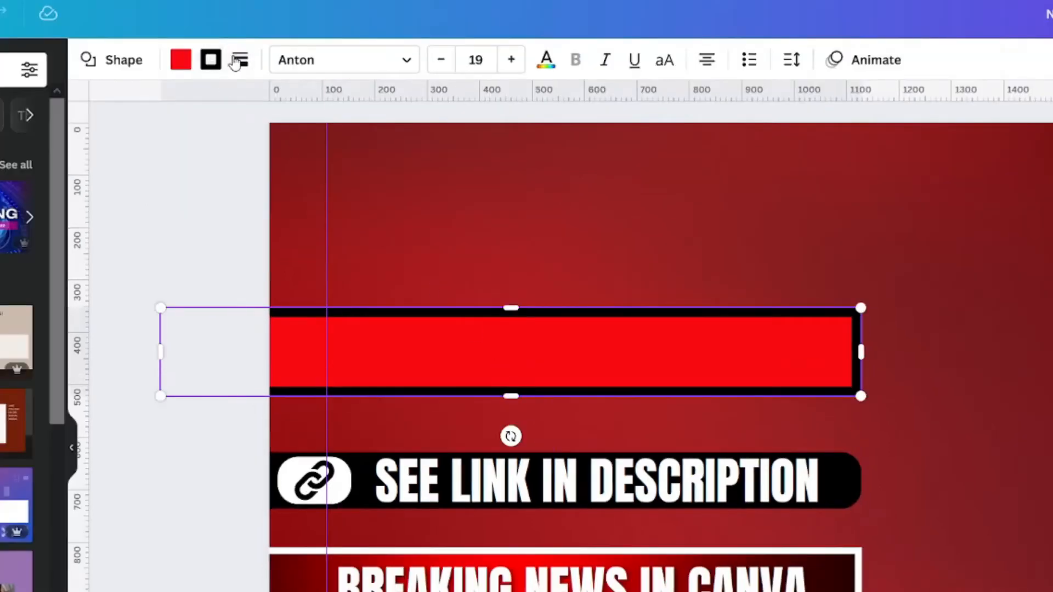
pyautogui.click(212, 66)
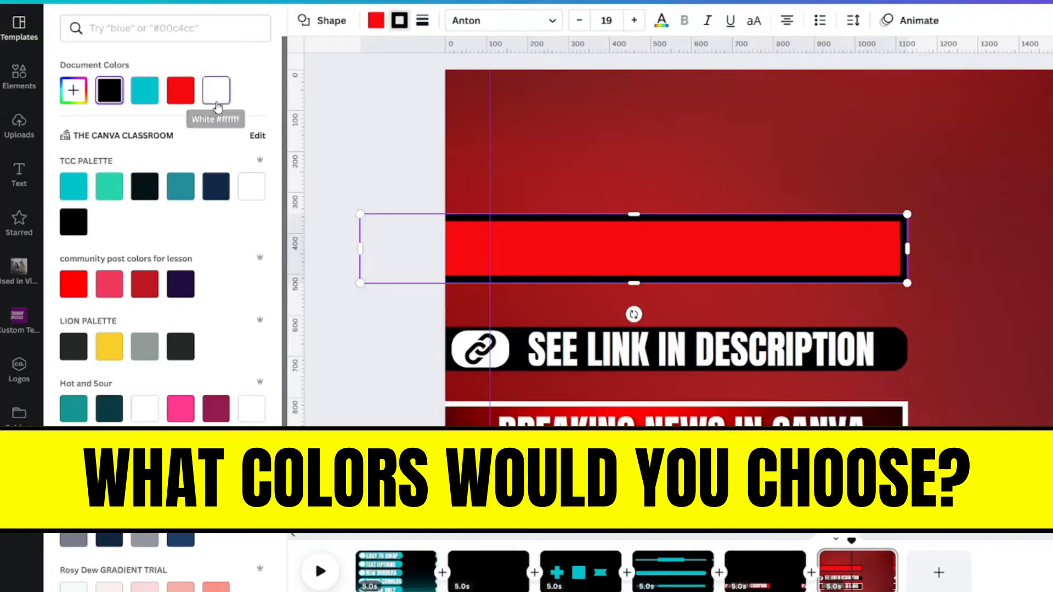
pyautogui.click(217, 103)
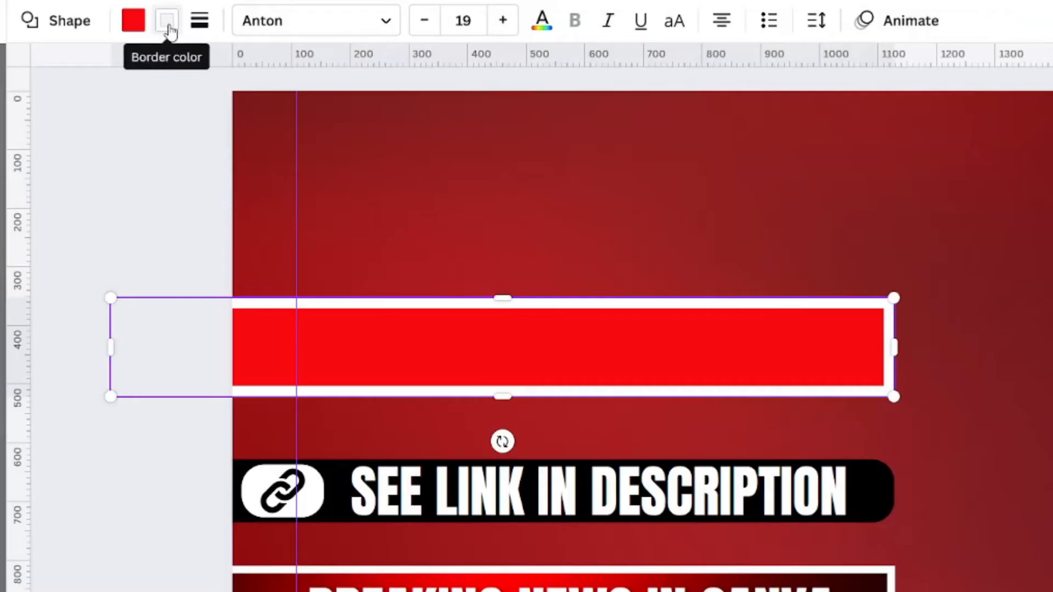
# Set the white-bordered bar's fill to no color so that only its frame remains.
pyautogui.click(134, 25)
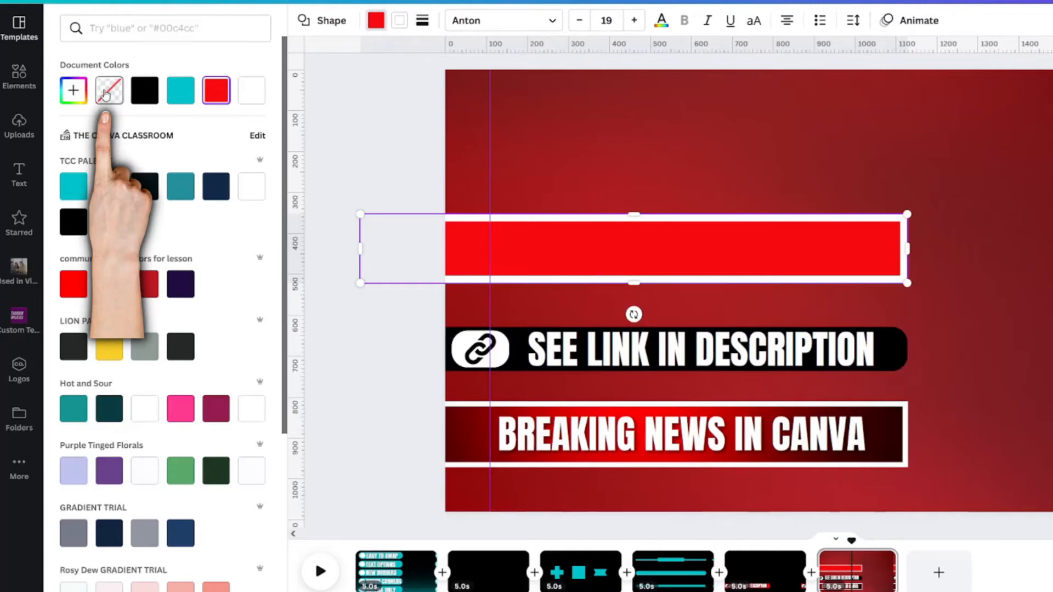
pyautogui.click(106, 95)
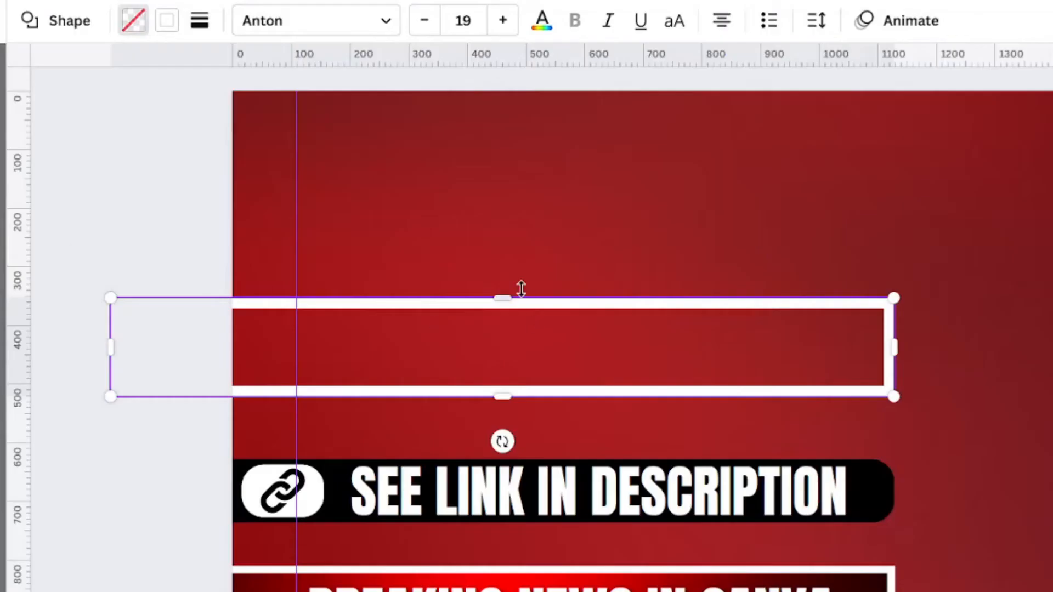
pyautogui.doubleClick(525, 206)
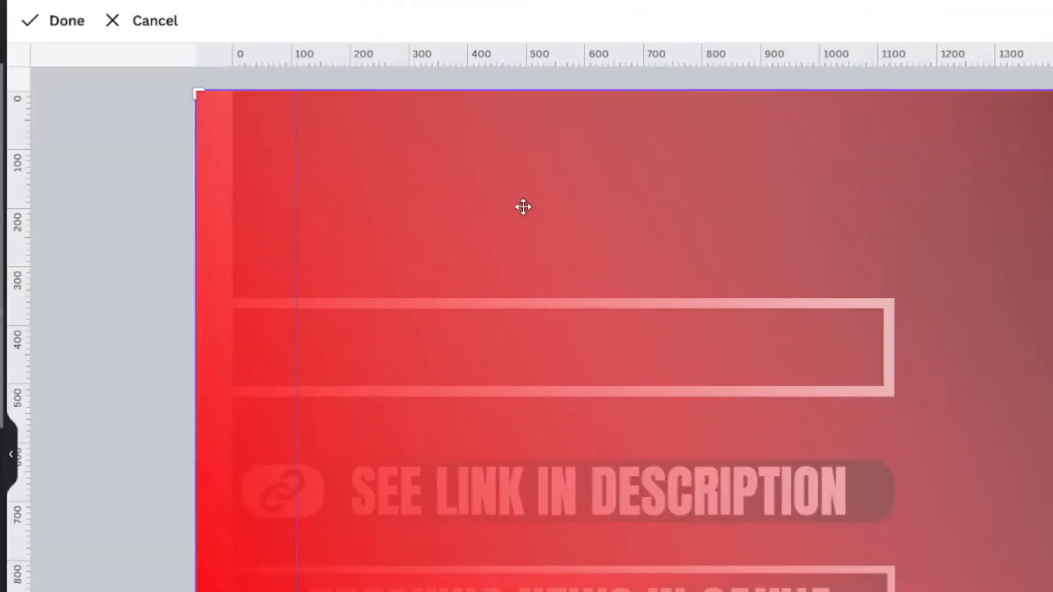
# Add the pink-to-blue Color Gradient image and resize it to a strip covering the inside of the white frame.
pyautogui.click(125, 168)
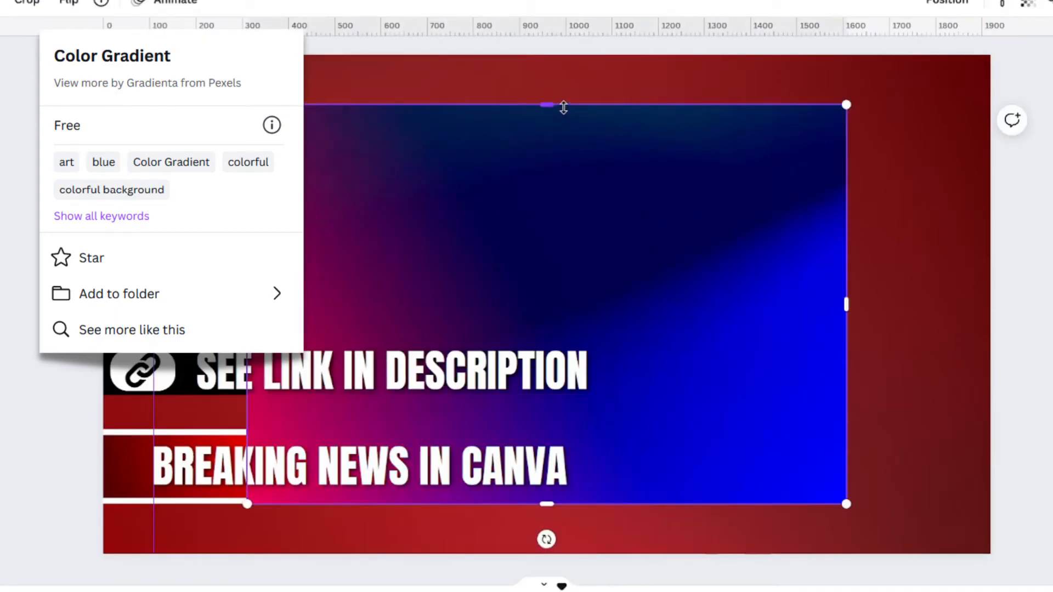
pyautogui.moveTo(564, 107); pyautogui.dragTo(679, 247)
pyautogui.moveTo(576, 251); pyautogui.dragTo(561, 257)
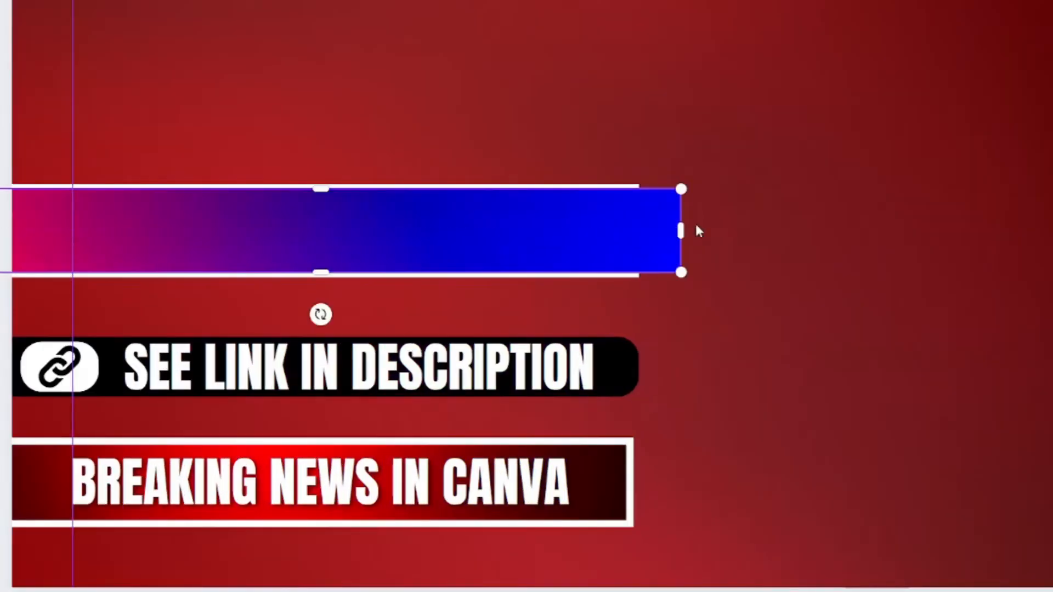
pyautogui.moveTo(680, 231); pyautogui.dragTo(634, 230)
# Send the pink-to-blue gradient strip backward behind the white frame.
pyautogui.rightClick(468, 244)
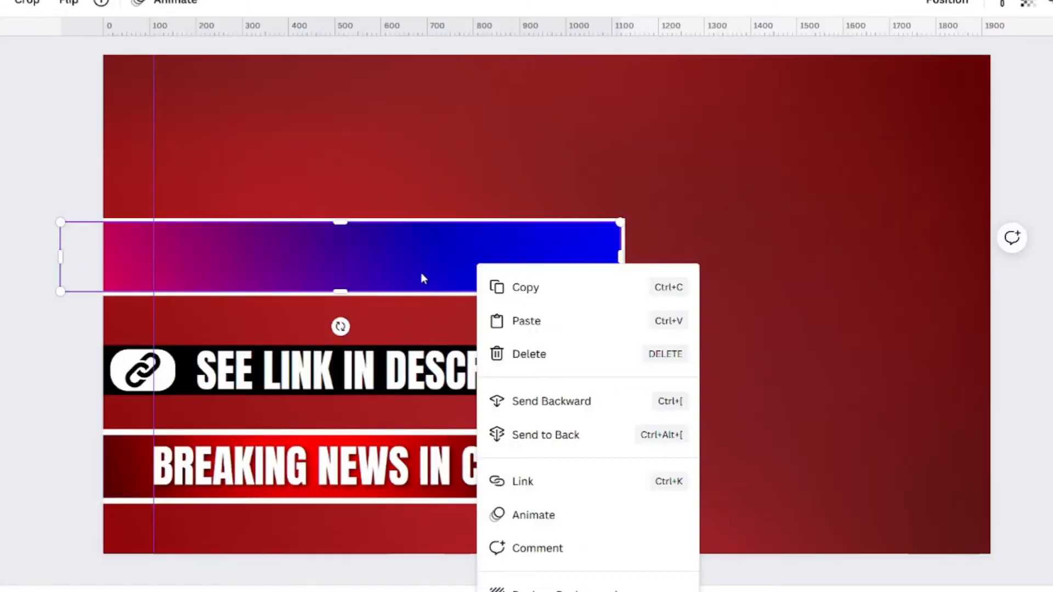
pyautogui.click(536, 402)
pyautogui.doubleClick(677, 153)
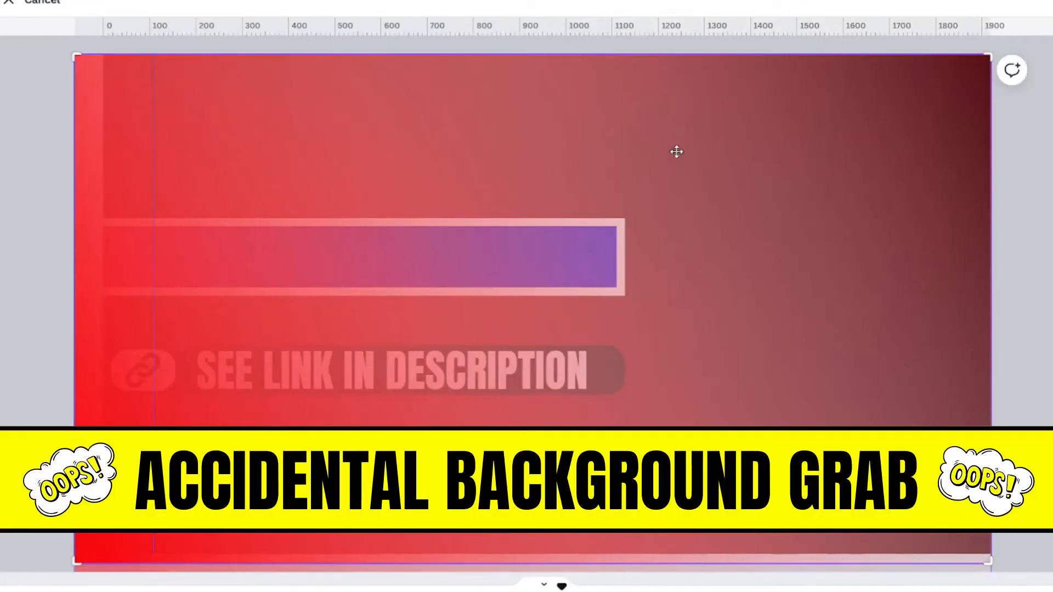
pyautogui.press('Escape')
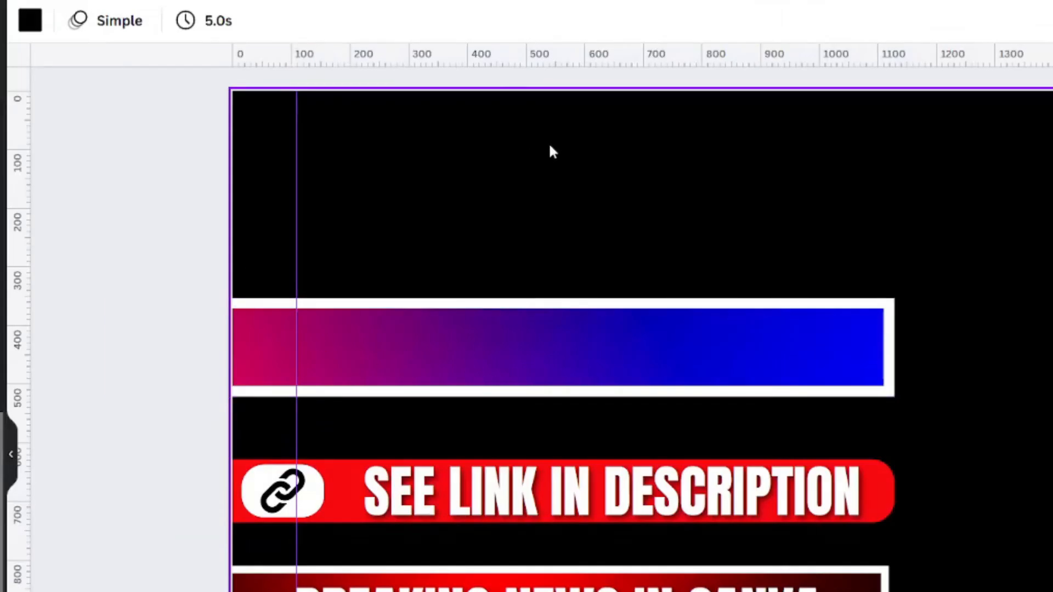
# Add a green gradient image, resize it to fit the white frame and send it backward behind the frame.
pyautogui.click(611, 311)
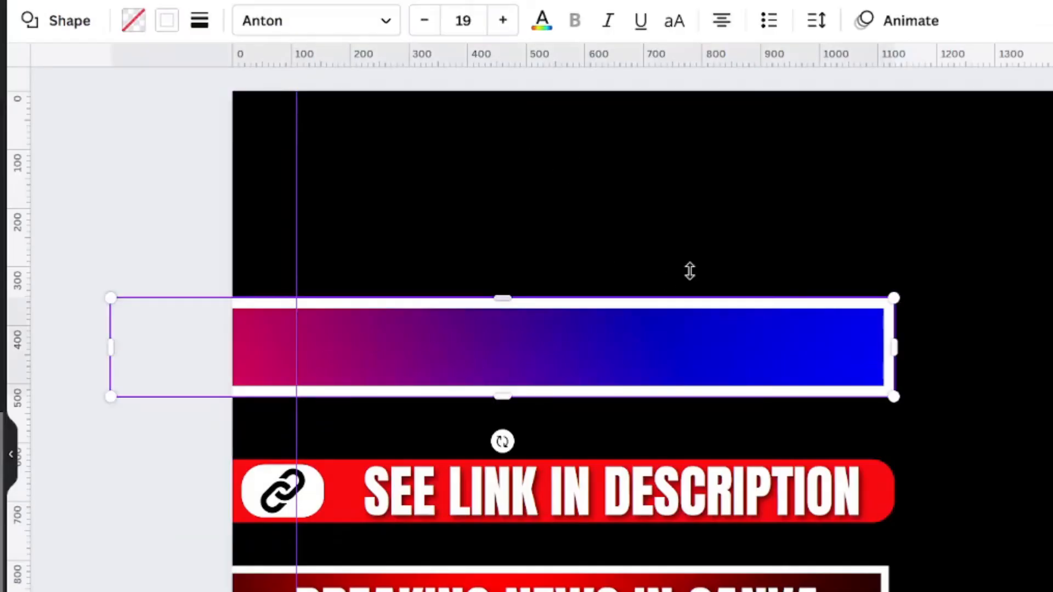
pyautogui.click(860, 201)
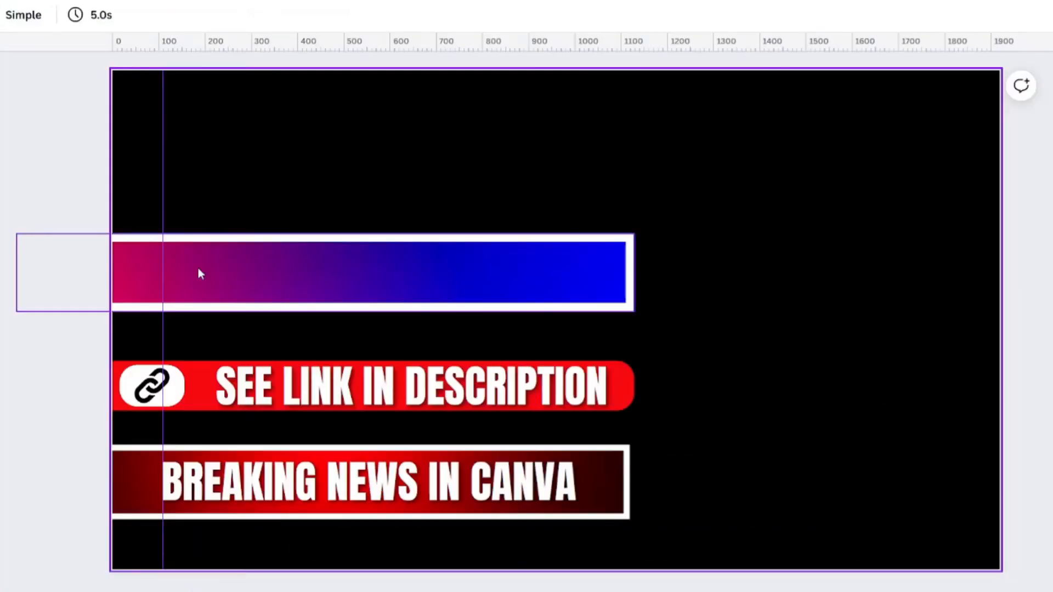
pyautogui.click(2, 219)
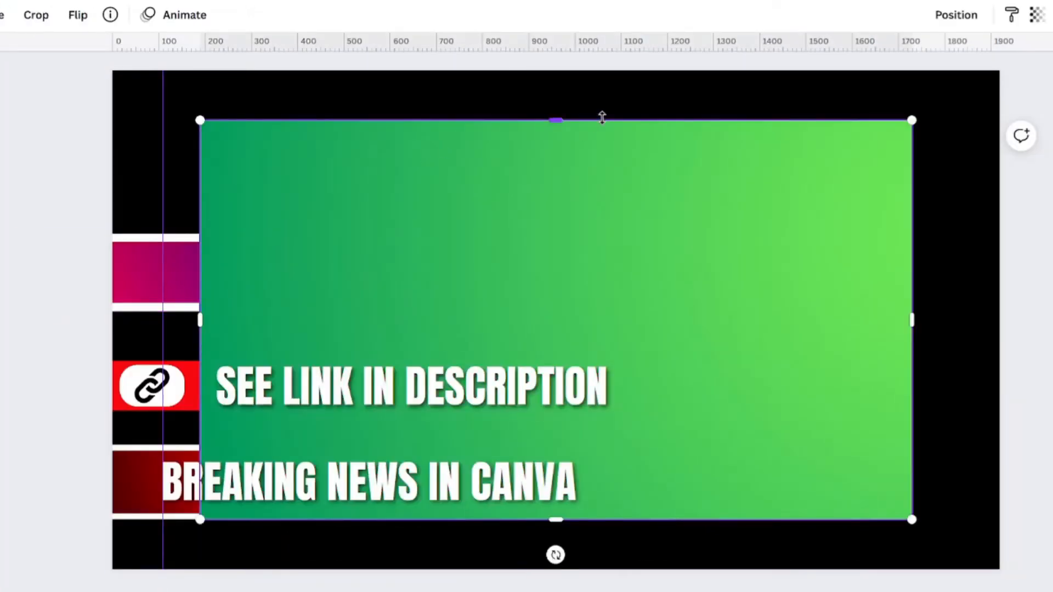
pyautogui.moveTo(593, 165); pyautogui.dragTo(531, 275)
pyautogui.rightClick(531, 274)
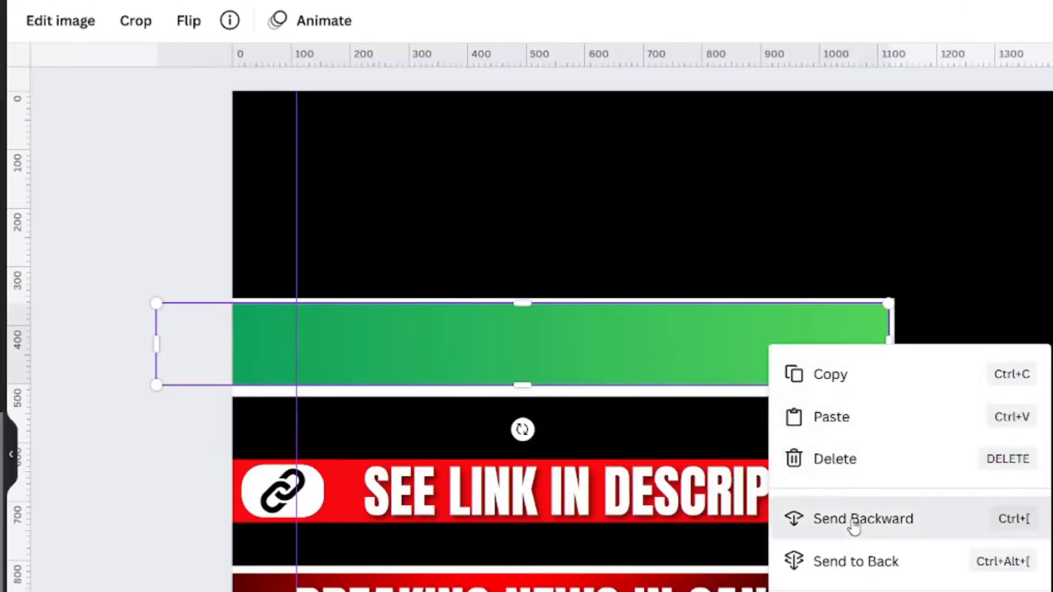
pyautogui.click(595, 414)
pyautogui.press('Escape')
# Set the corner rounding of the white frame around the green gradient to 32.
pyautogui.click(815, 336)
pyautogui.click(200, 20)
pyautogui.moveTo(325, 157); pyautogui.dragTo(372, 163)
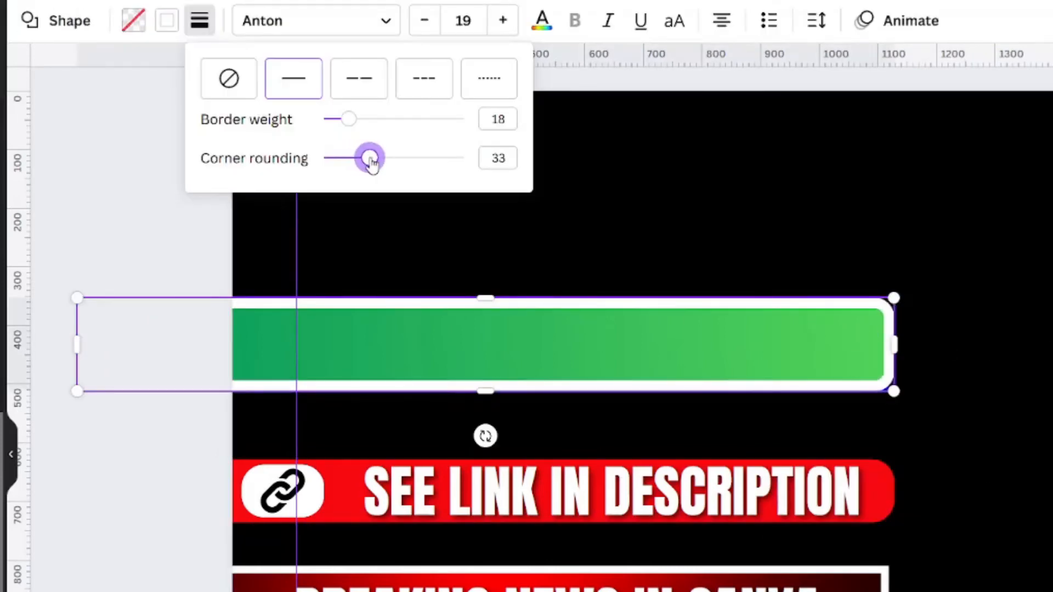
pyautogui.press('Escape')
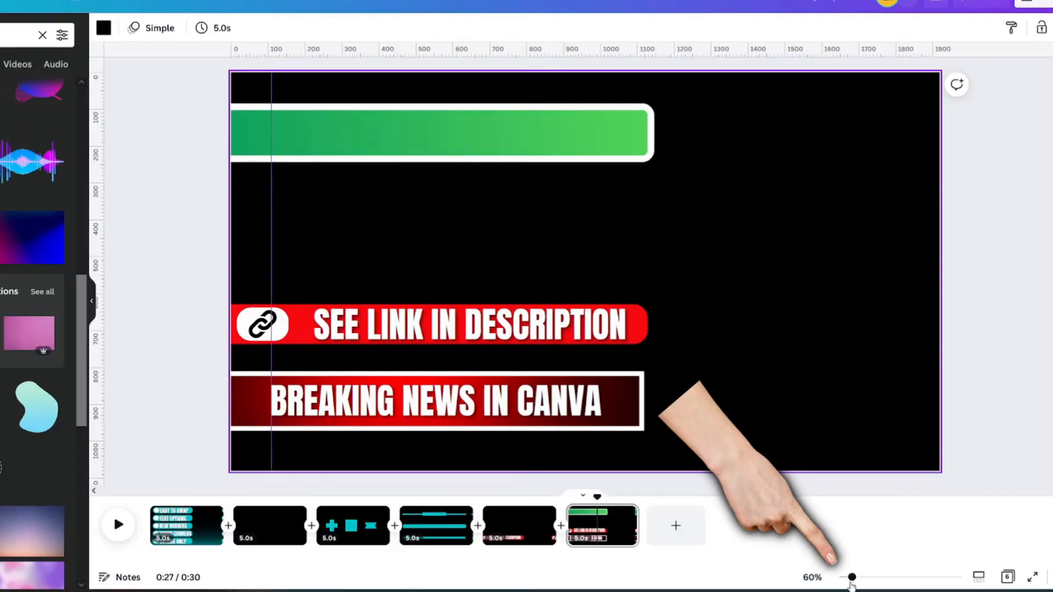
# Set the border weight of the white frame around the green gradient to 76.
pyautogui.moveTo(850, 583); pyautogui.dragTo(864, 583)
pyautogui.scroll(3, 796, 282)
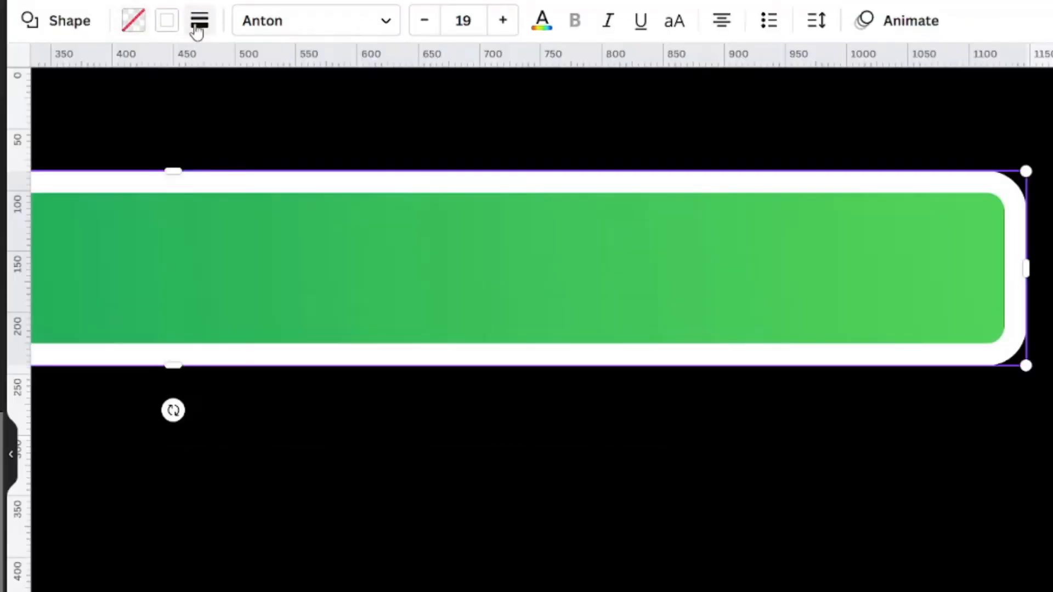
pyautogui.click(197, 24)
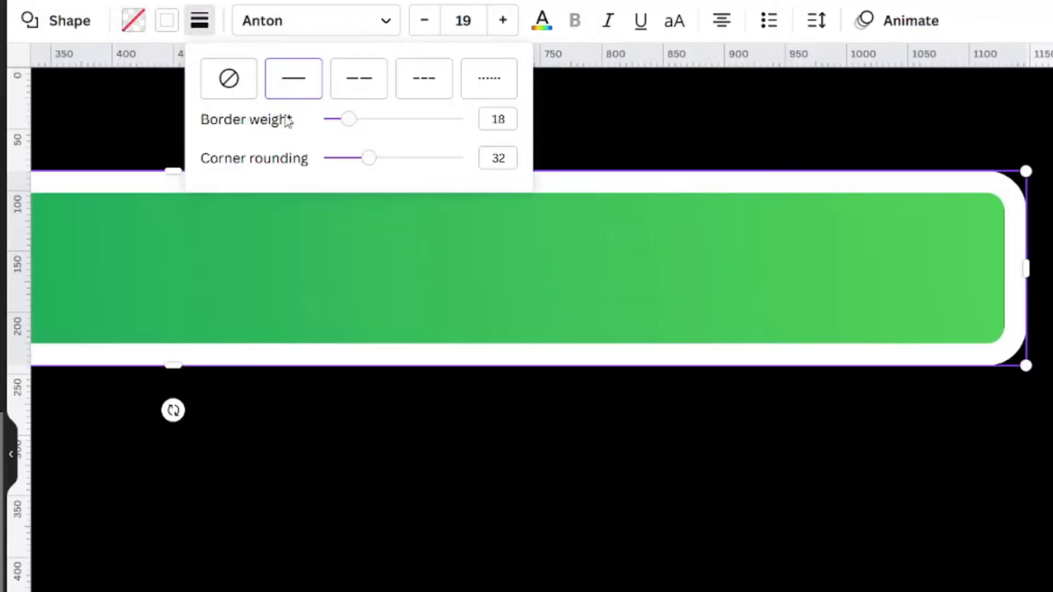
pyautogui.moveTo(350, 120); pyautogui.dragTo(432, 126)
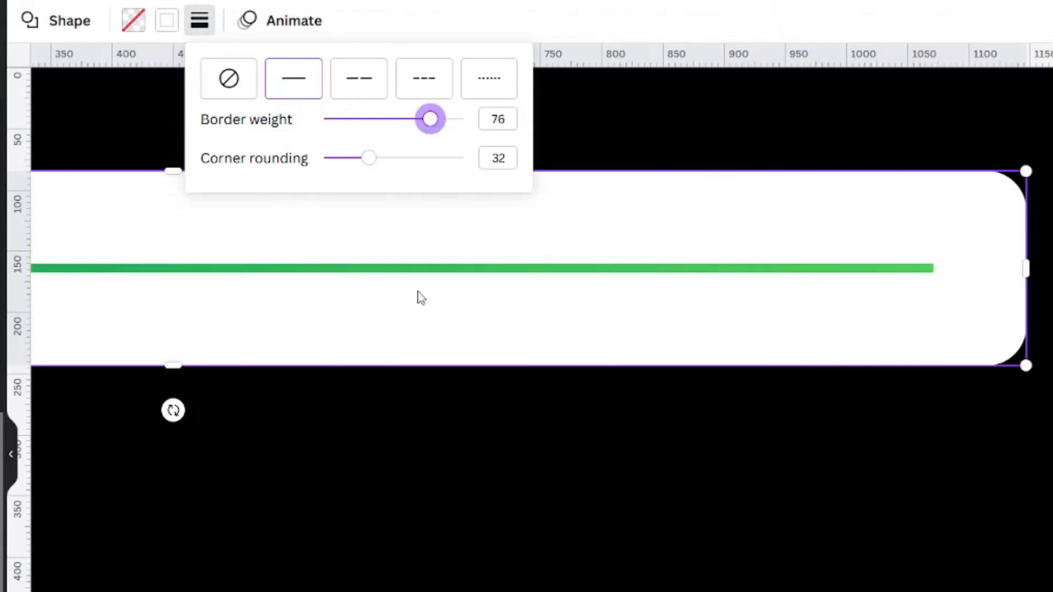
pyautogui.click(526, 552)
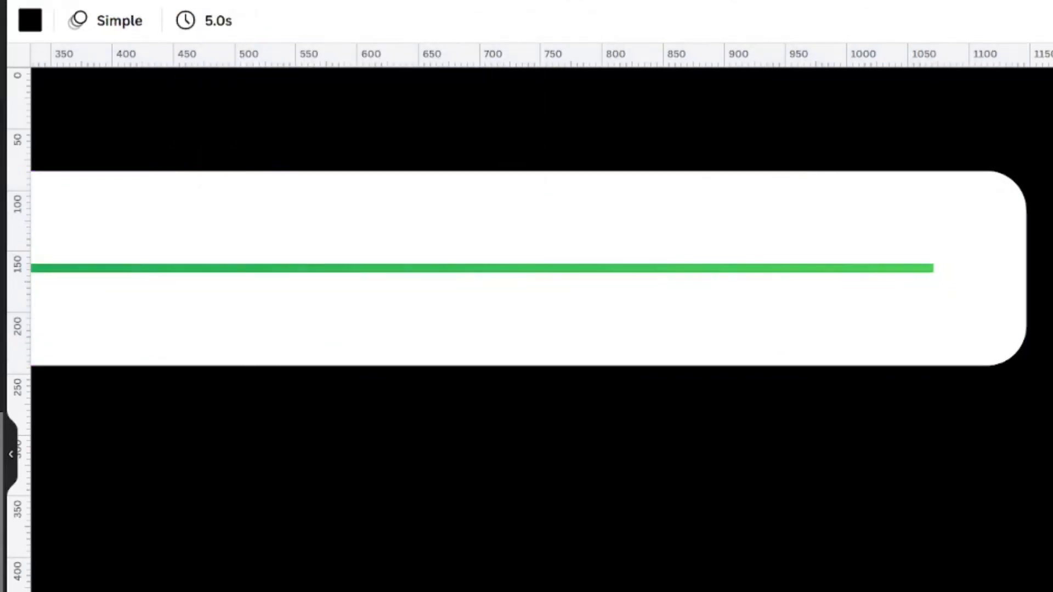
# Set the border weight of the white frame around the green gradient to 52.
pyautogui.hotkey('ctrl', '-')
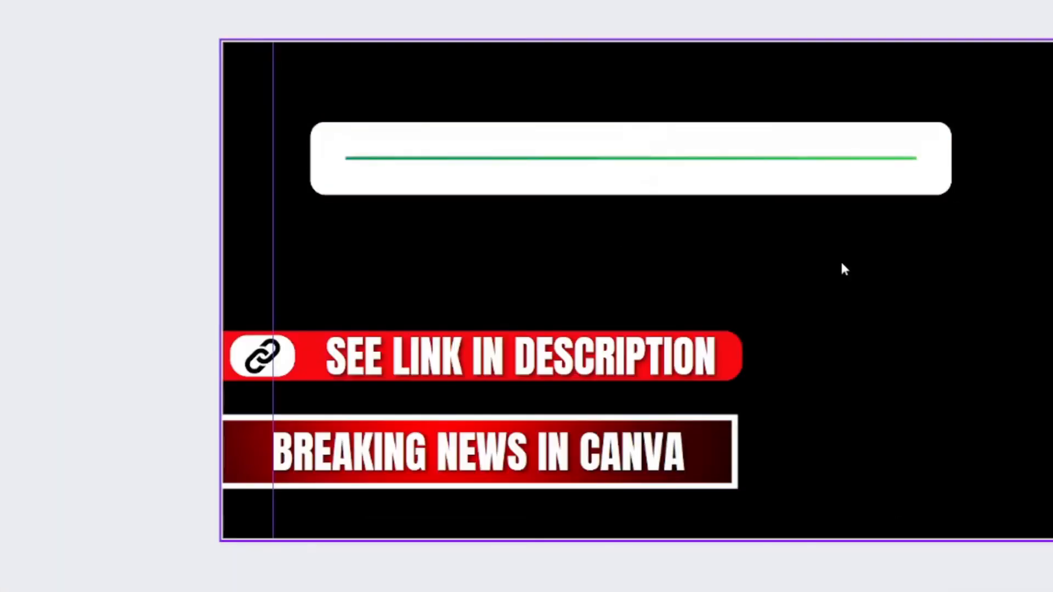
pyautogui.click(693, 165)
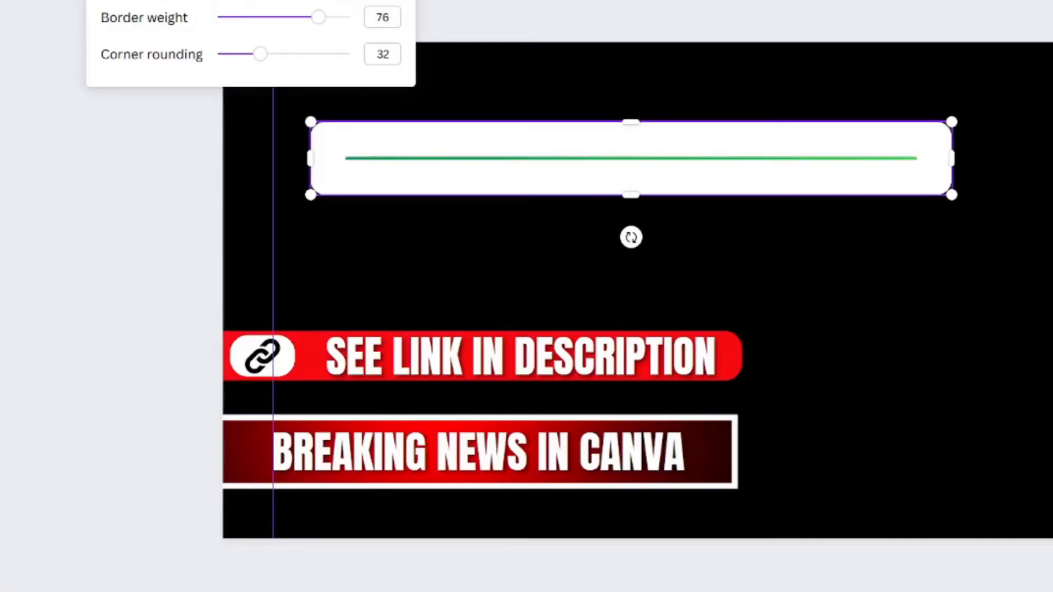
pyautogui.moveTo(289, 25); pyautogui.dragTo(287, 19)
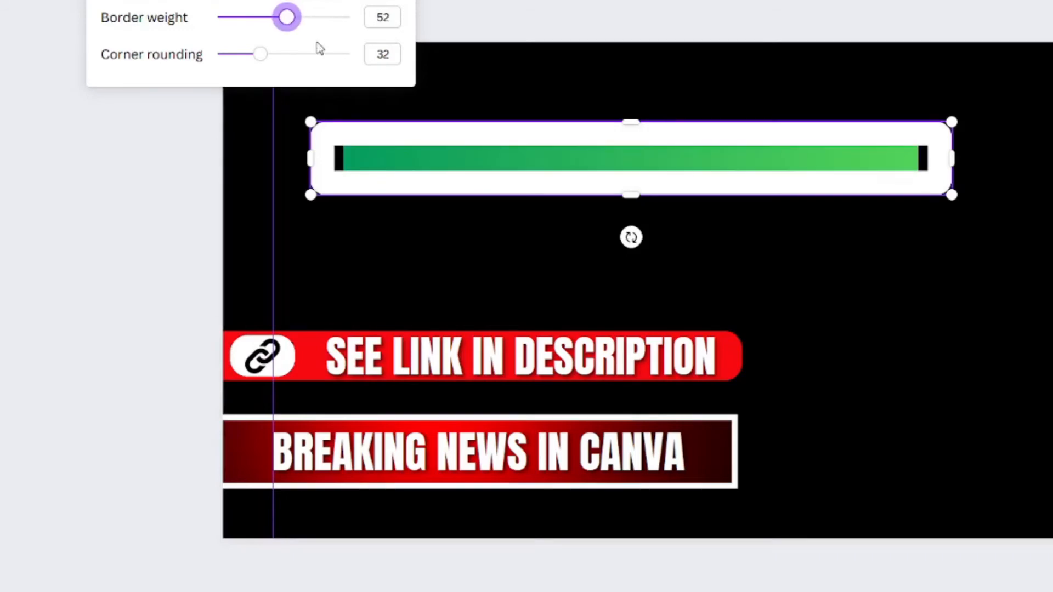
pyautogui.click(489, 154)
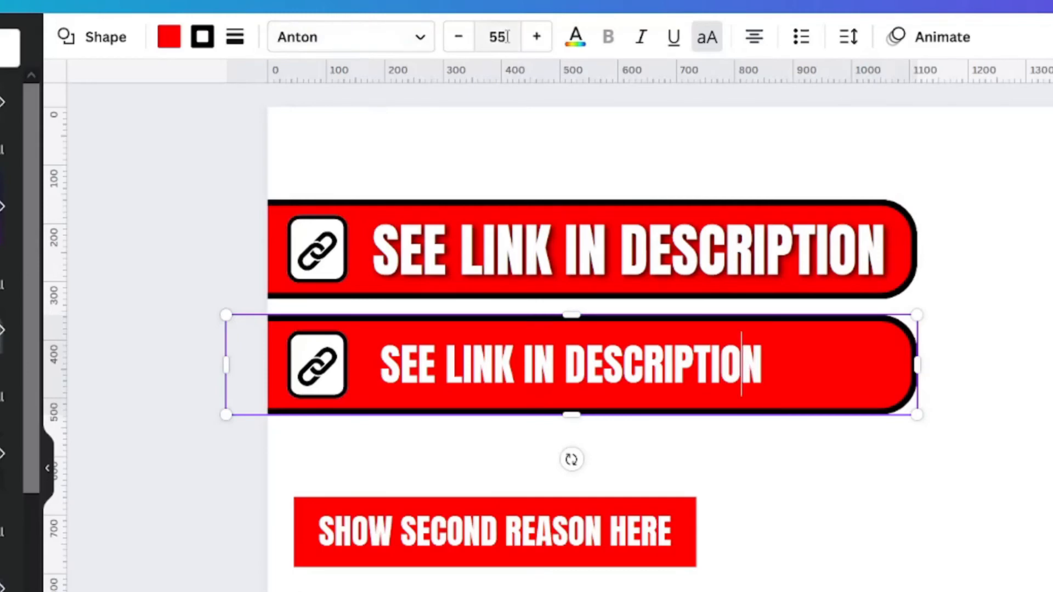
# Increase the font size of the text inside the second SEE LINK IN DESCRIPTION bar to 61.
pyautogui.click(536, 37)
pyautogui.click(537, 37)
pyautogui.click(537, 37)
pyautogui.click(537, 37)
pyautogui.click(537, 37)
pyautogui.click(537, 36)
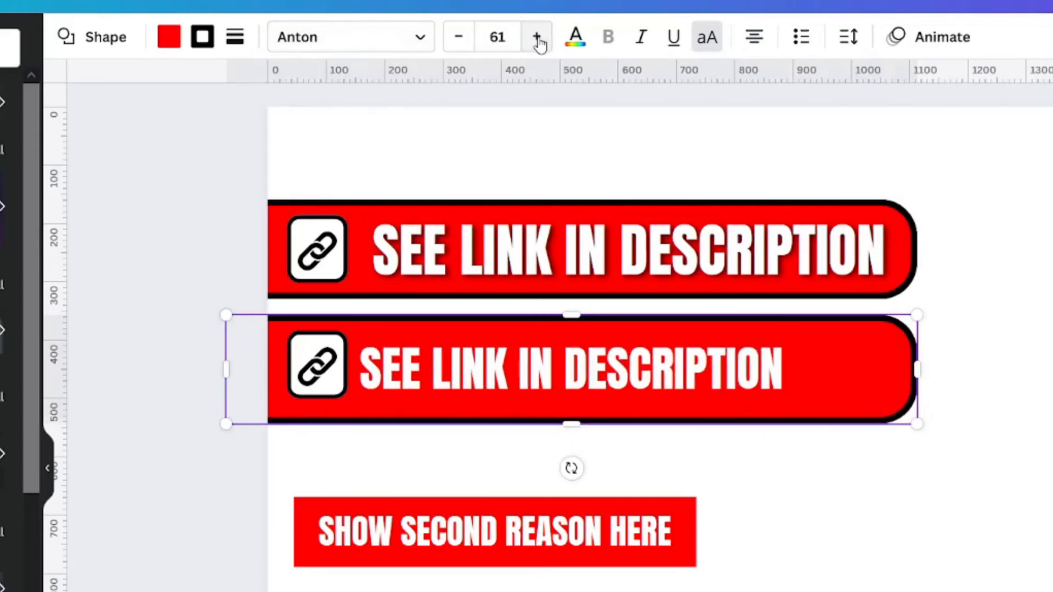
# Reduce the font size of the text inside the second SEE LINK IN DESCRIPTION bar to 53.
pyautogui.click(459, 37)
pyautogui.click(459, 37)
pyautogui.click(459, 36)
pyautogui.click(459, 36)
pyautogui.click(459, 37)
pyautogui.click(459, 37)
pyautogui.click(459, 36)
pyautogui.click(458, 37)
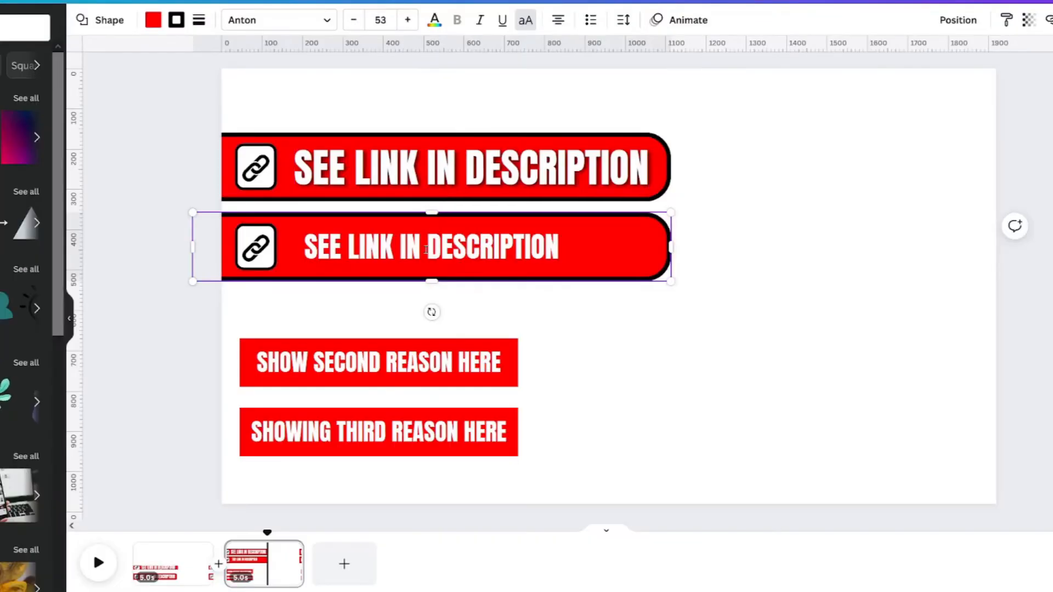
# Compare the separate text on the upper link bar with the text built into the lower link bar by selecting each.
pyautogui.click(444, 159)
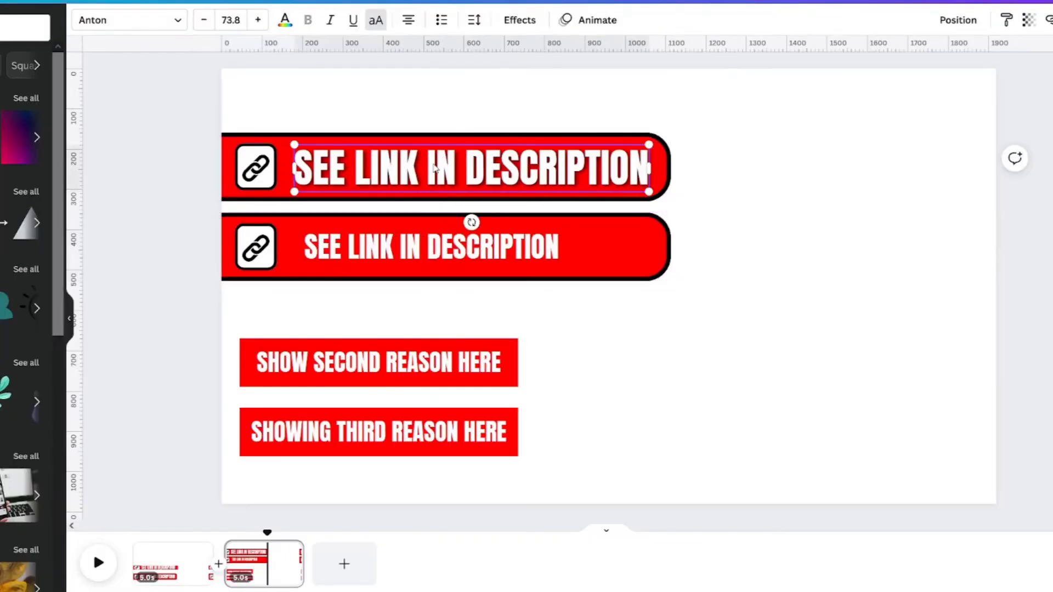
pyautogui.click(401, 247)
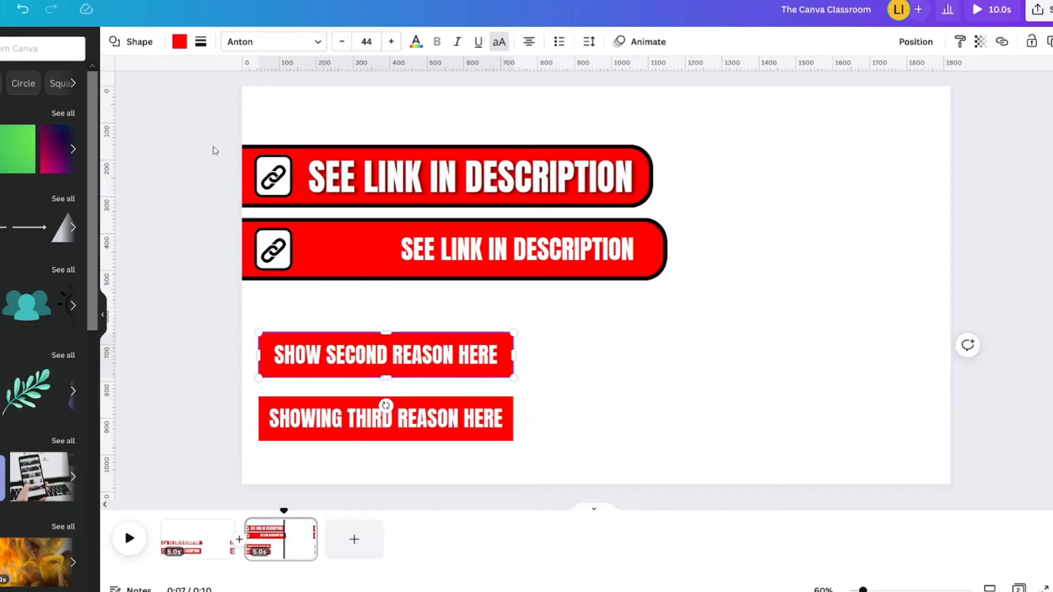
# Change the SHOW SECOND REASON HERE rectangle to a ribbon banner shape and stretch it much taller.
pyautogui.click(134, 42)
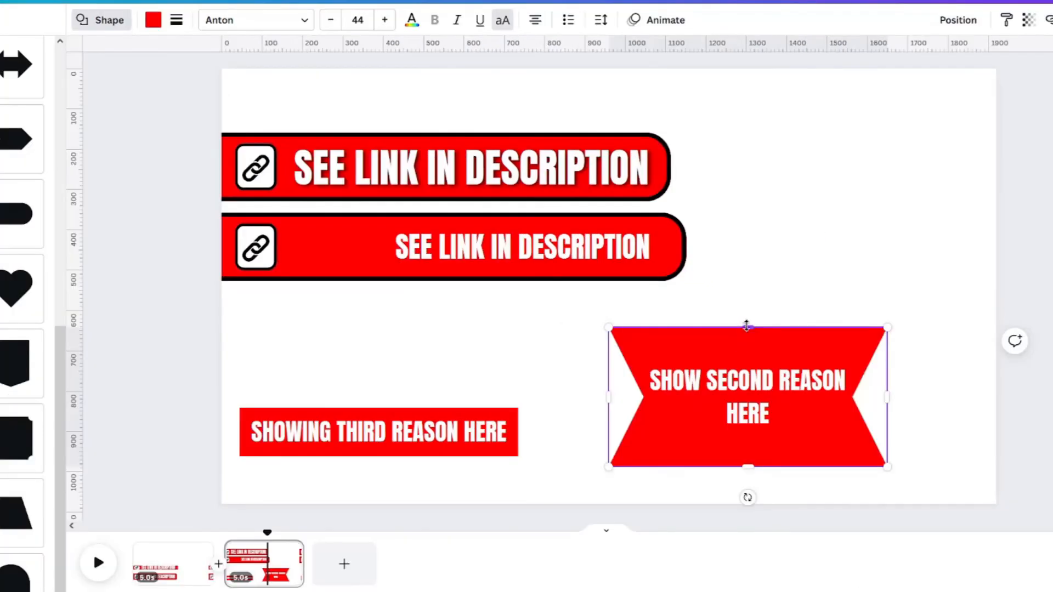
pyautogui.moveTo(746, 326); pyautogui.dragTo(767, 107)
# Rotate the red ribbon shape by 90 degrees, then shrink it into the lower-right area of the page.
pyautogui.moveTo(749, 497); pyautogui.dragTo(541, 294)
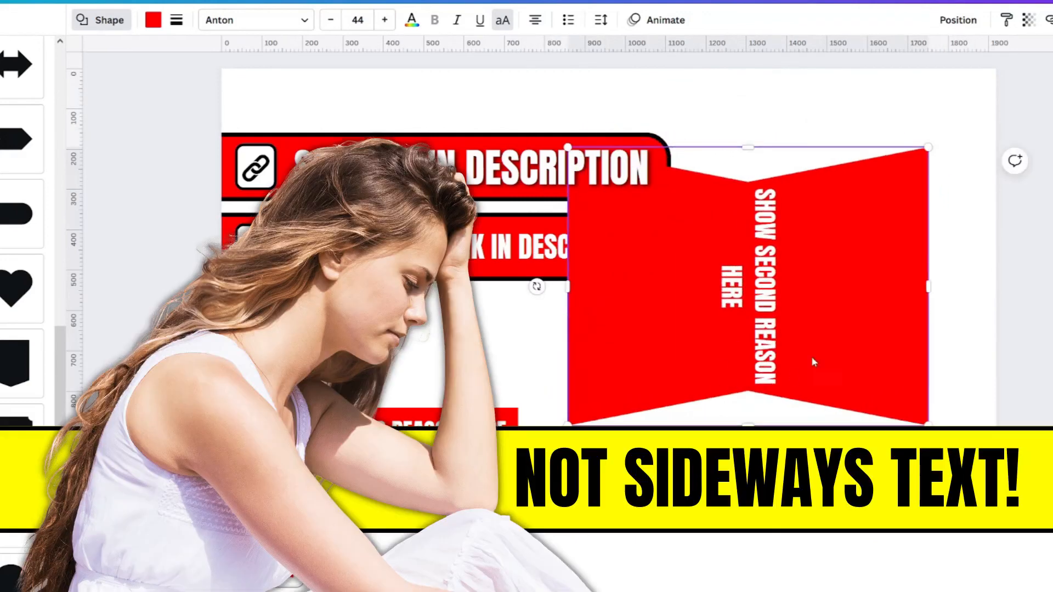
pyautogui.moveTo(810, 291); pyautogui.dragTo(860, 341)
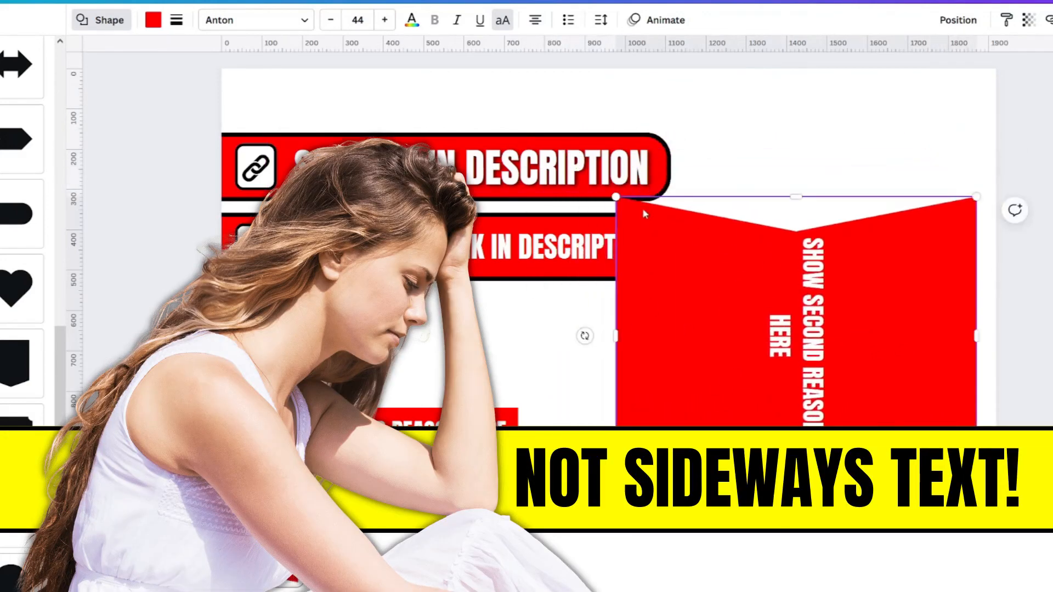
pyautogui.moveTo(632, 205); pyautogui.dragTo(729, 267)
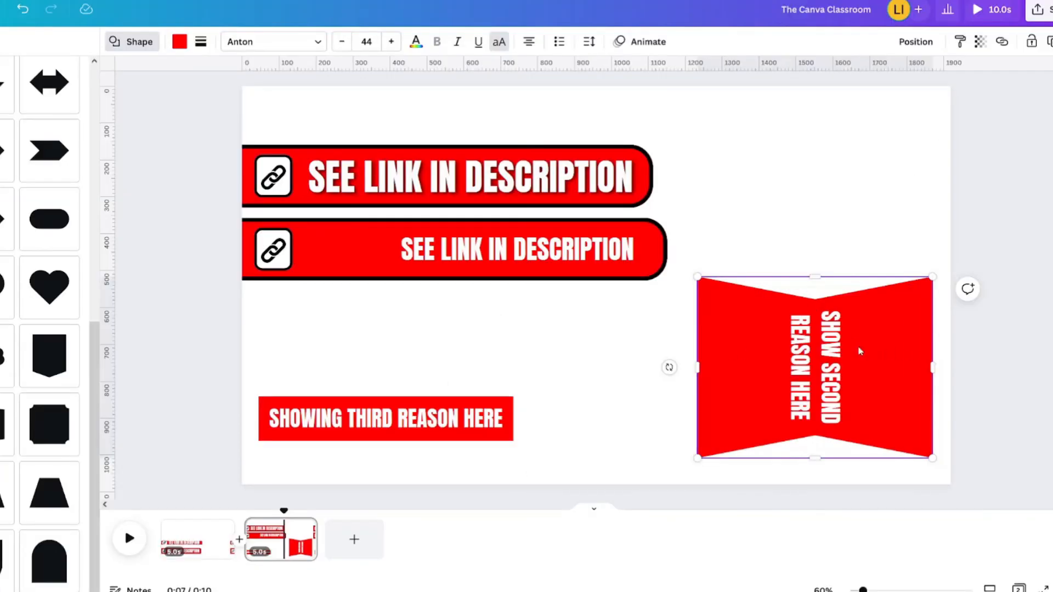
# Replace the sideways text inside the ribbon shape with a separate upright text reading SECOND REASON.
pyautogui.doubleClick(799, 396)
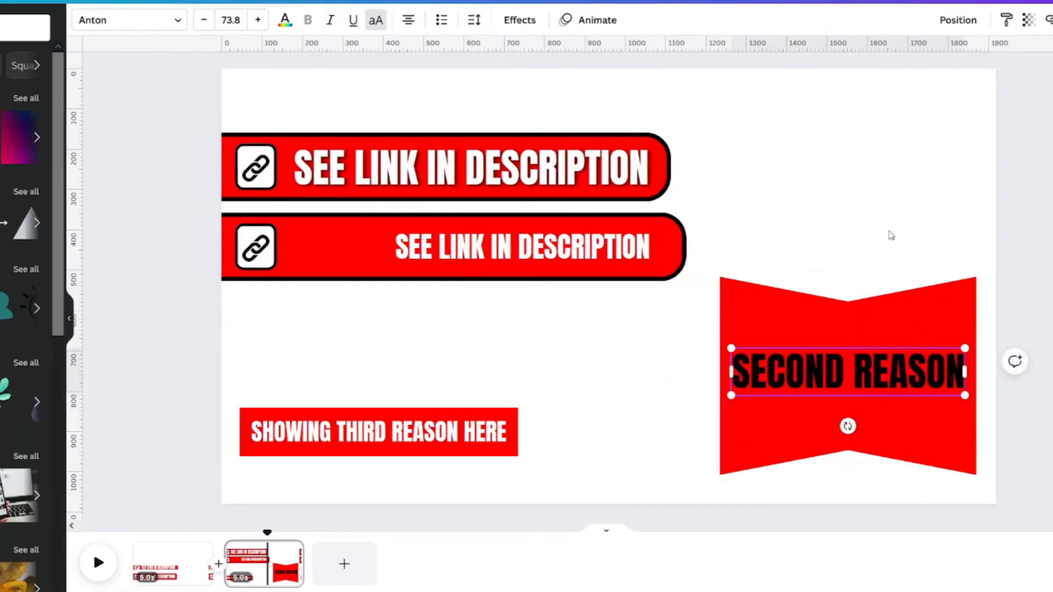
pyautogui.click(888, 232)
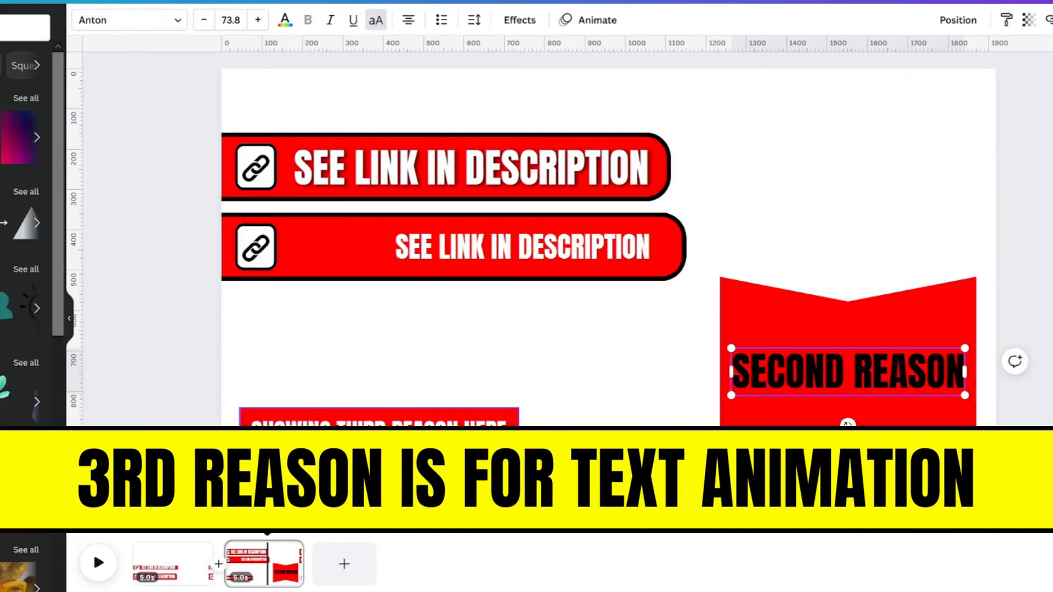
# Move the SHOWING THIRD REASON HERE box up slightly and apply the Typewriter text animation to the separate text on the upper link bar.
pyautogui.moveTo(400, 434); pyautogui.dragTo(408, 389)
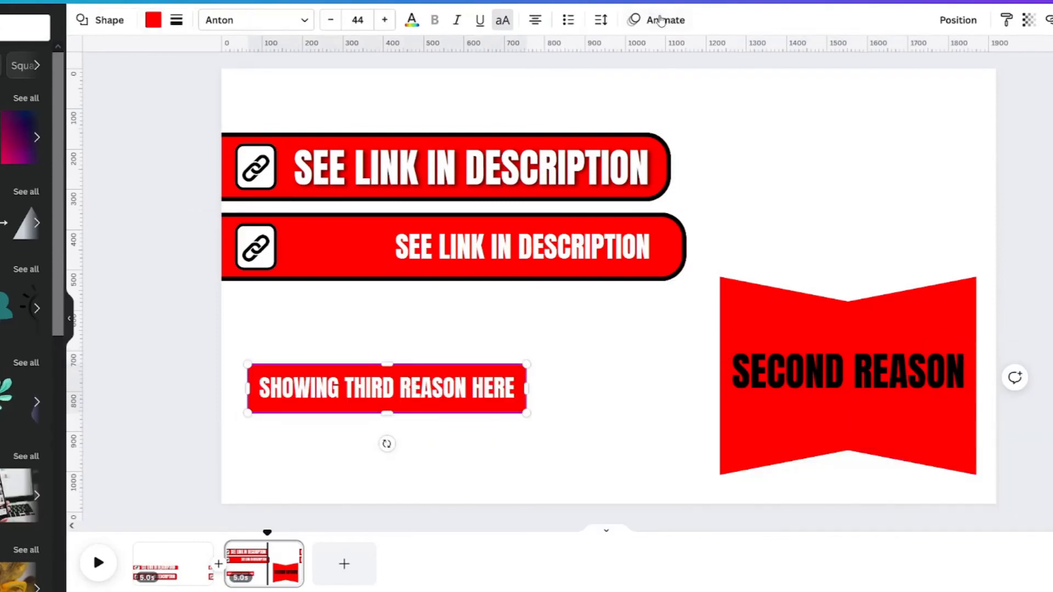
pyautogui.click(661, 20)
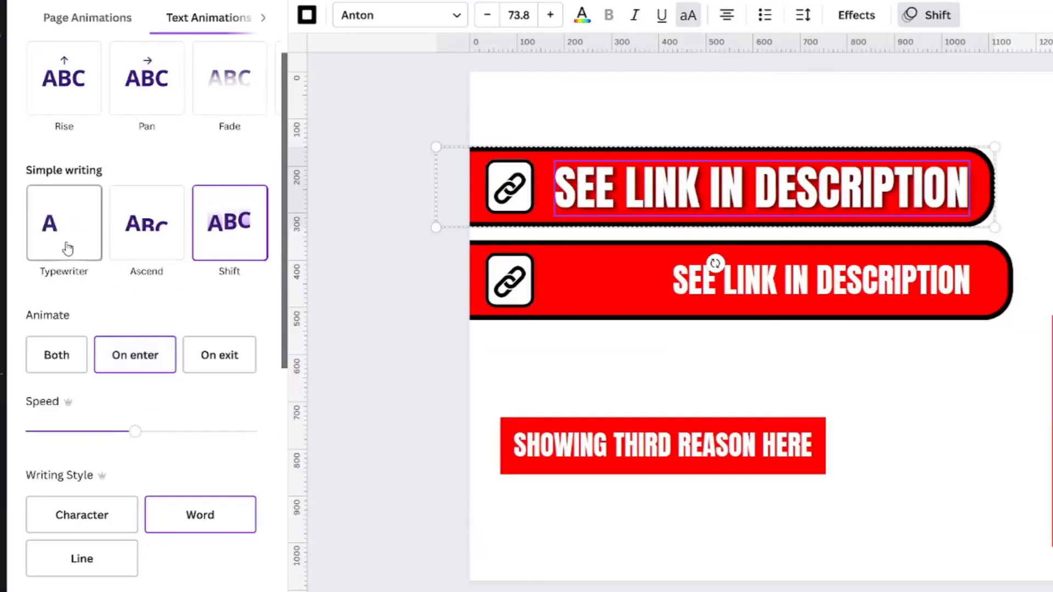
pyautogui.click(89, 199)
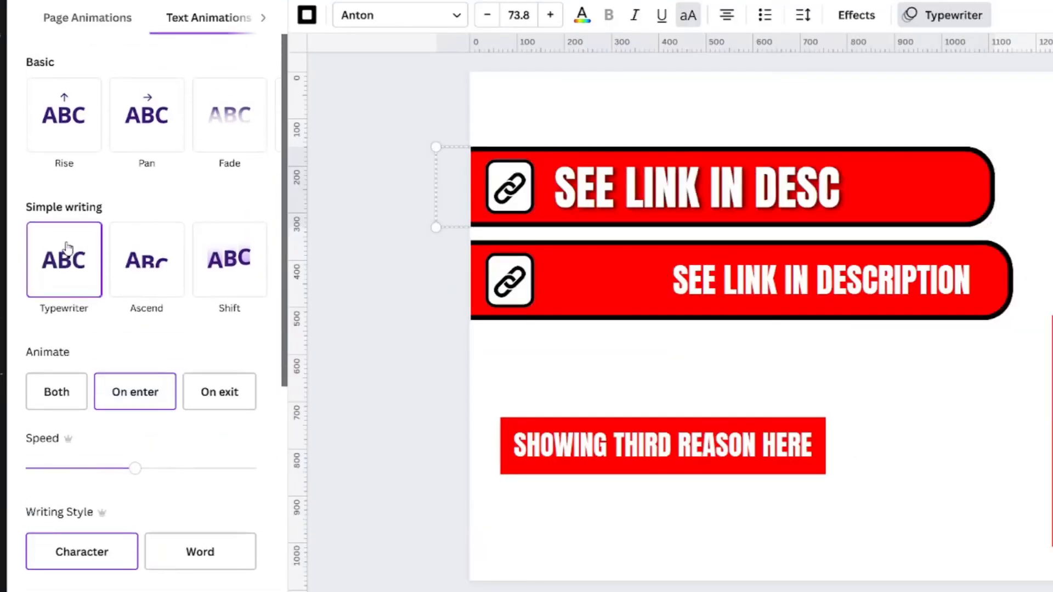